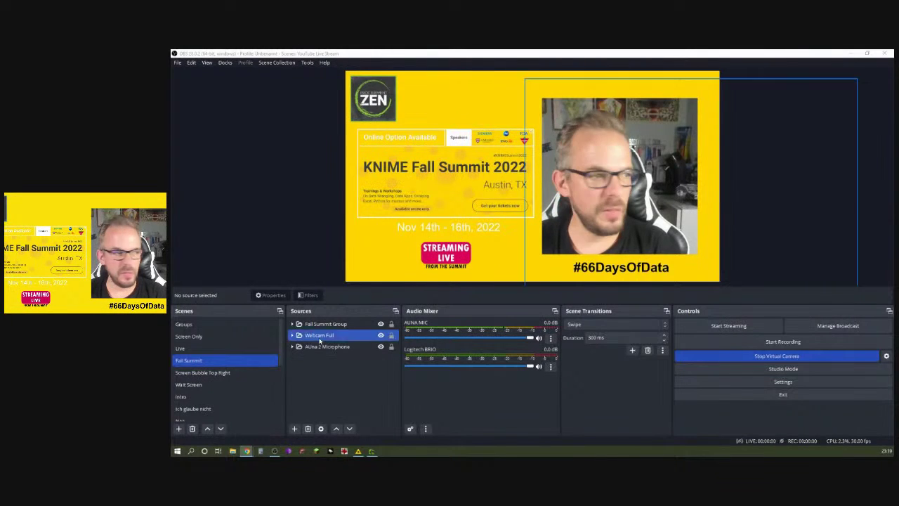
Step: Switch OBS to the Live scene with the full-frame webcam shot
click(210, 349)
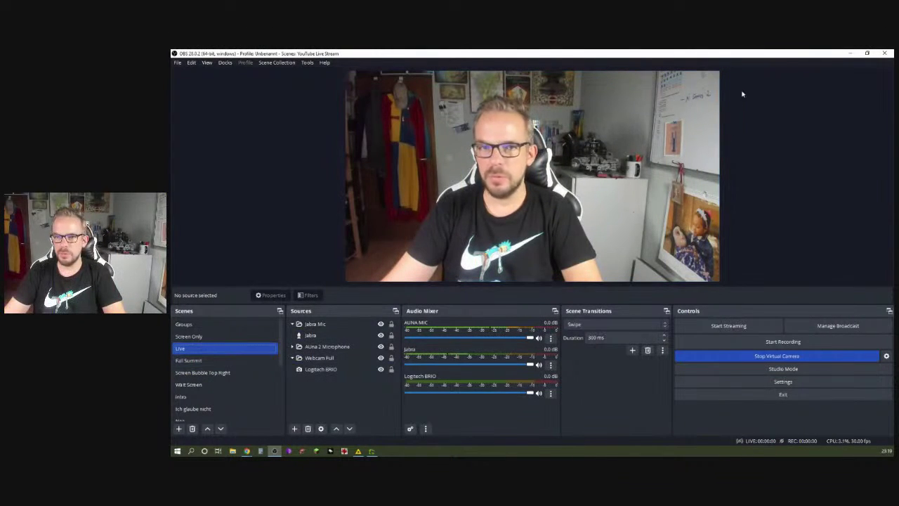
Step: Alt-Tab from OBS past the day39 workflow to the KNIME daily-challenge blog in Chrome
key(alt+Tab)
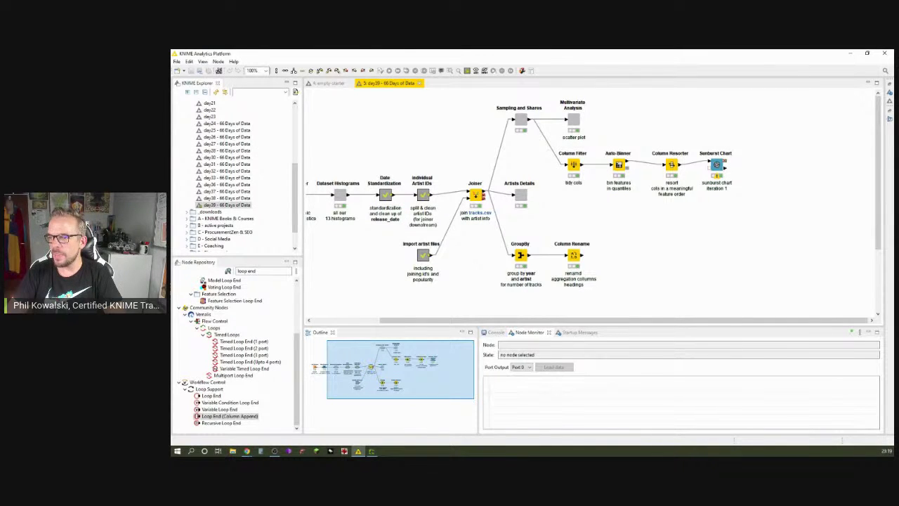
key(alt+Tab)
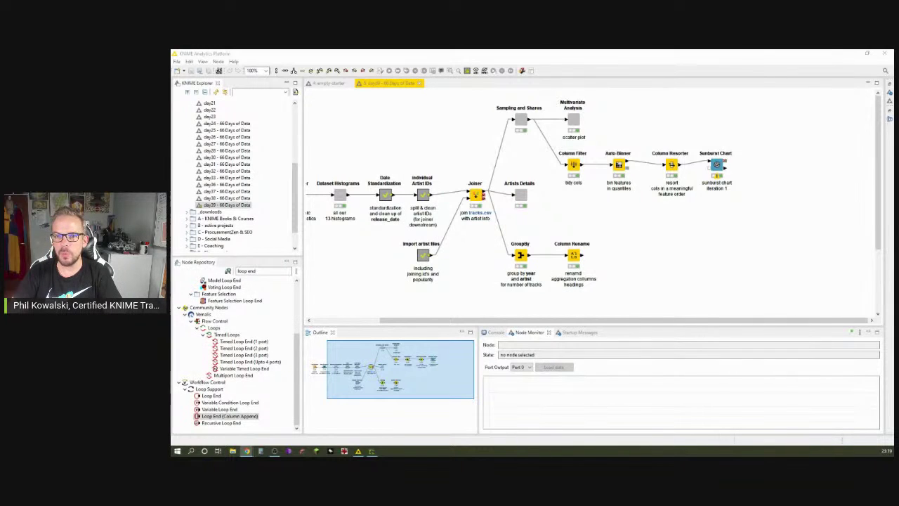
key(alt+Tab)
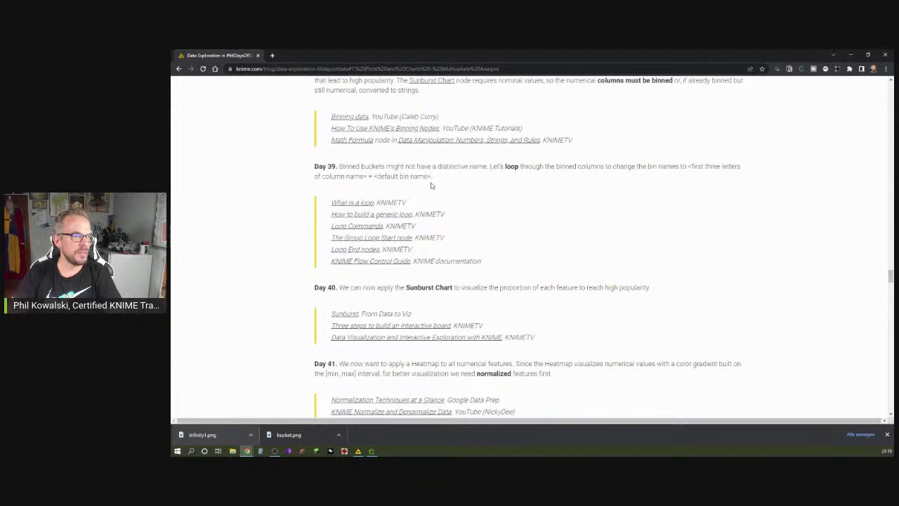
Step: Scroll the blog up to the Day 37–39 challenges, then return to the KNIME workflow
scroll(477, 208, up, 3)
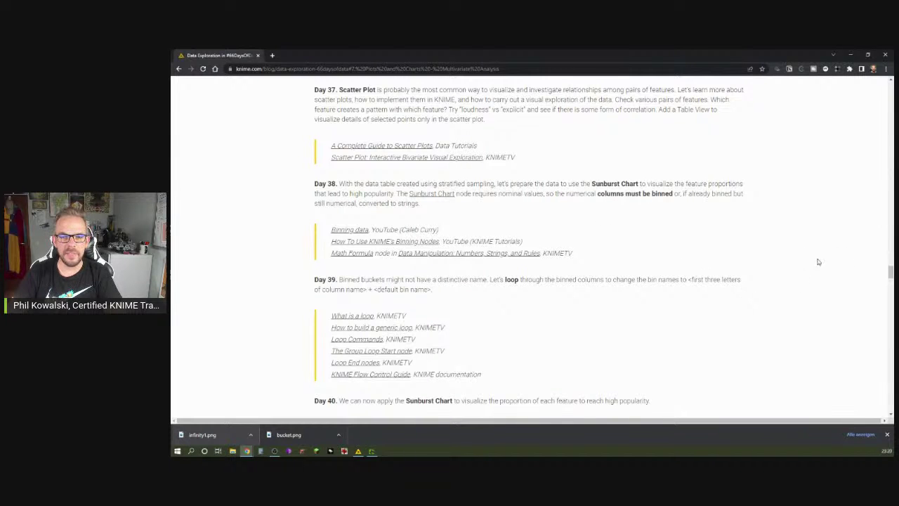
key(alt+Tab)
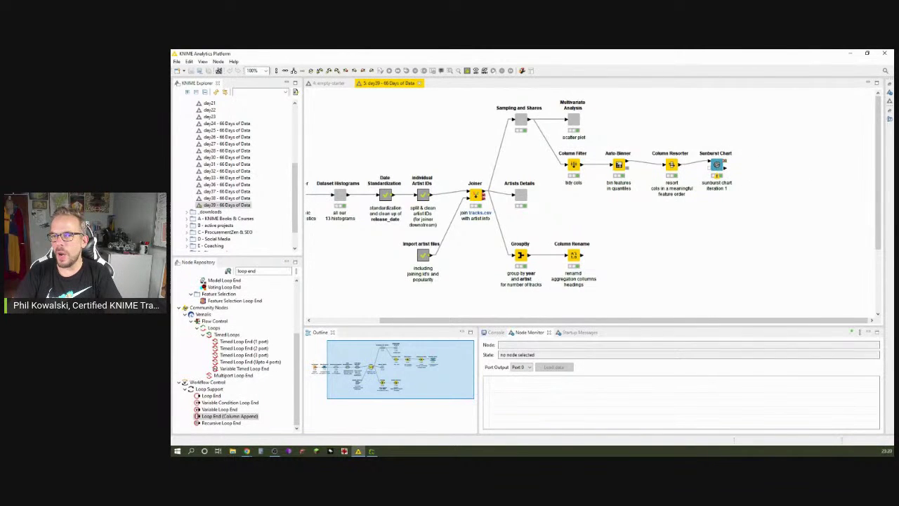
key(alt+Tab)
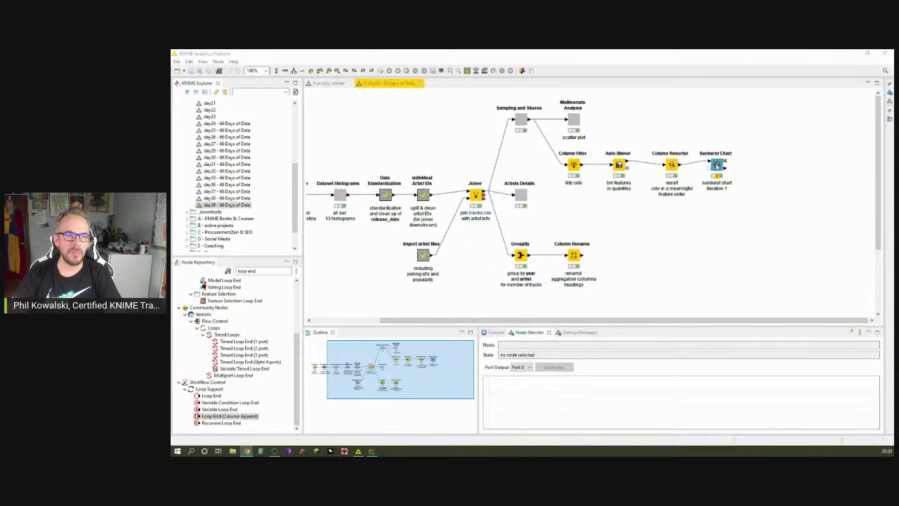
right_click(717, 165)
click(758, 260)
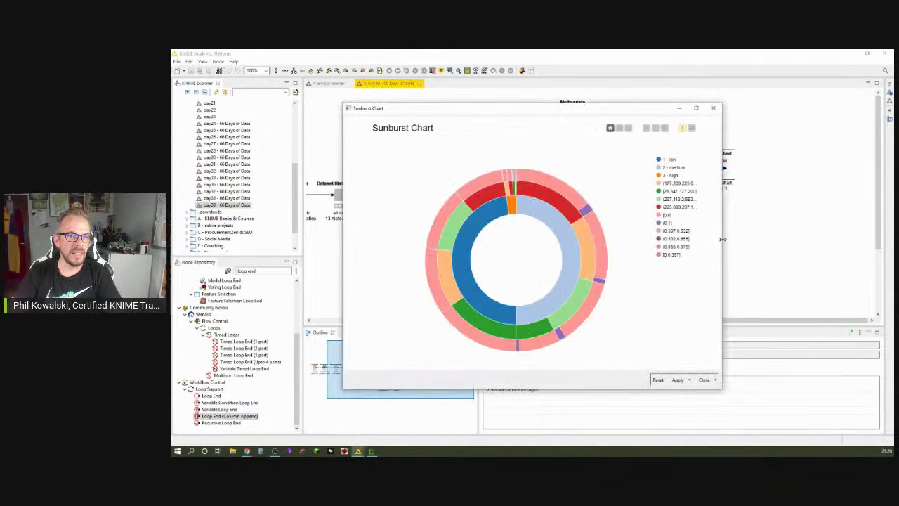
mouse_move(552, 220)
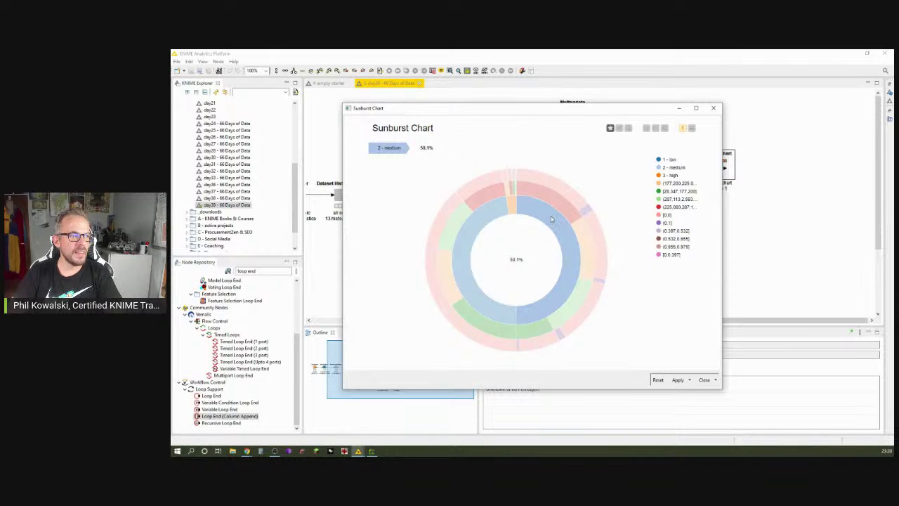
mouse_move(556, 203)
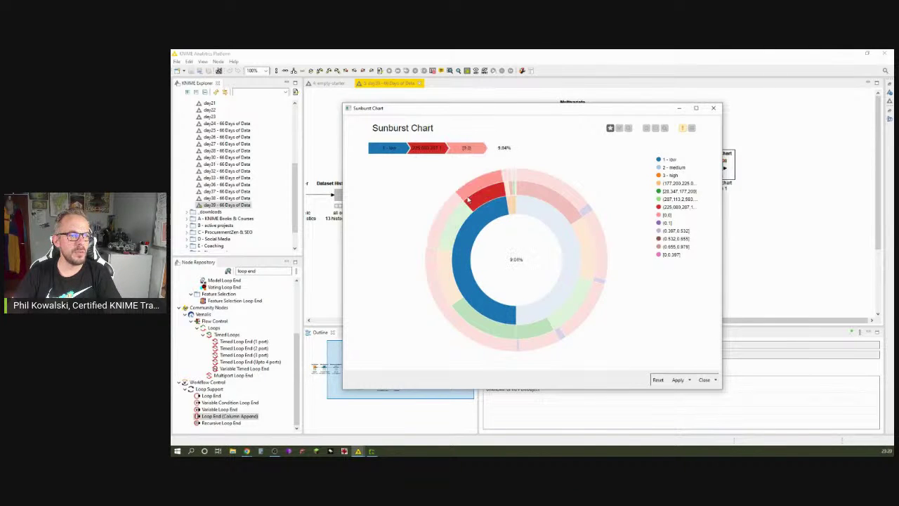
click(704, 379)
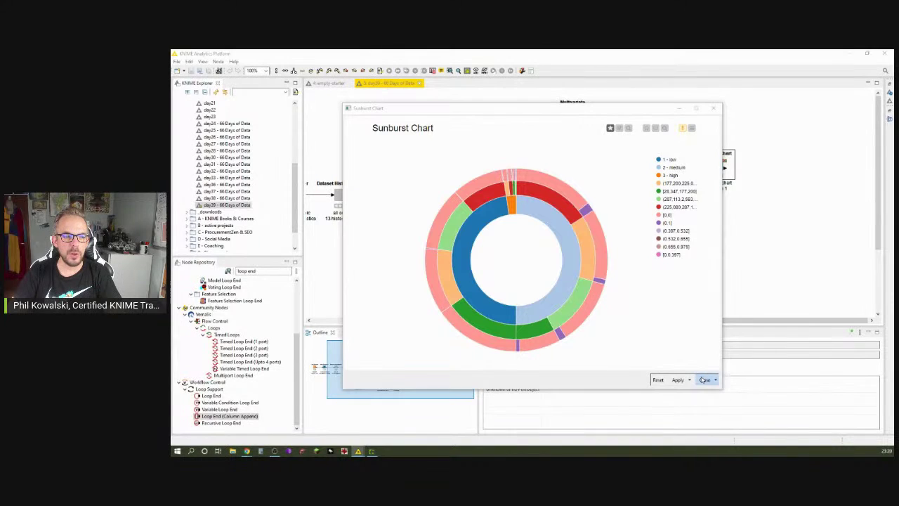
click(550, 278)
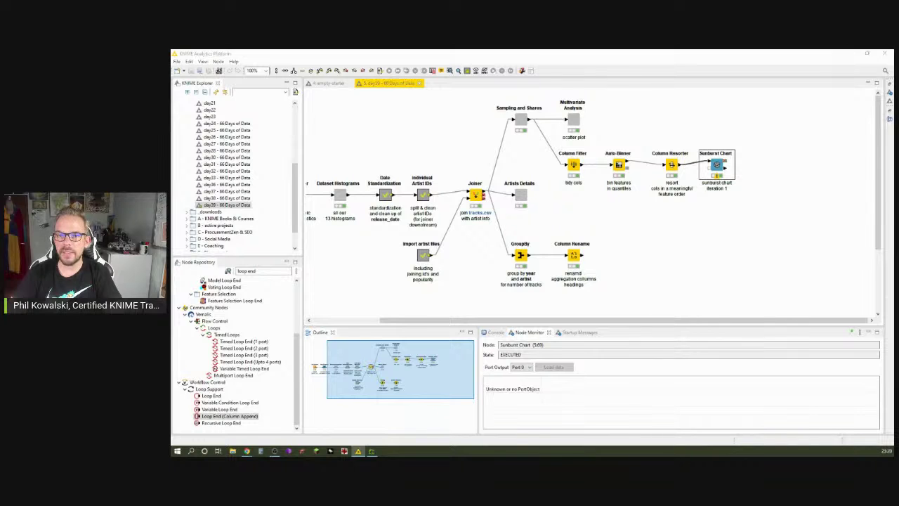
Step: Read the Day 39 task on naming bins with the column's first three letters, then return to KNIME
key(alt+Tab)
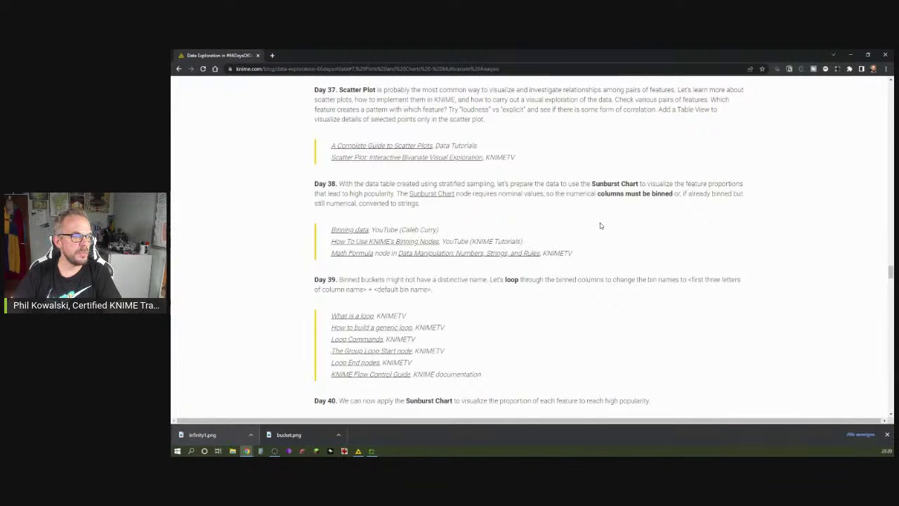
scroll(601, 226, down, 3)
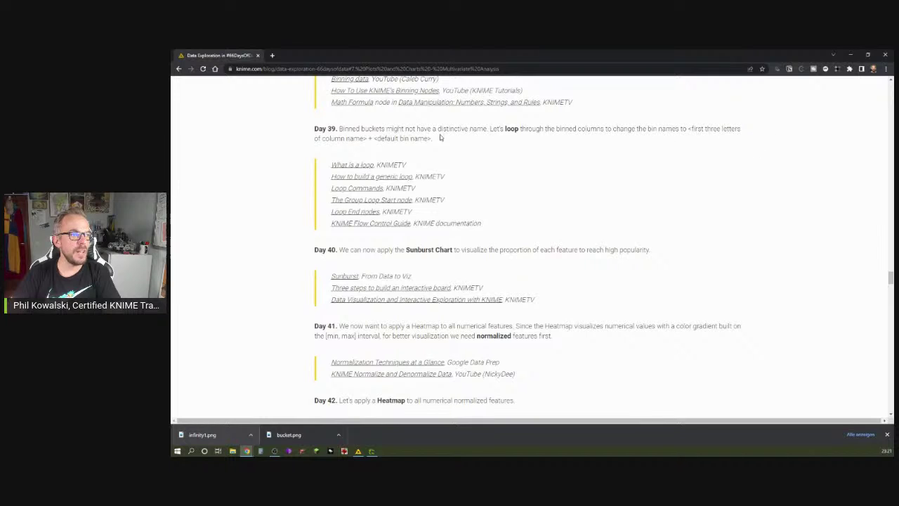
drag(365, 139, 433, 140)
click(517, 158)
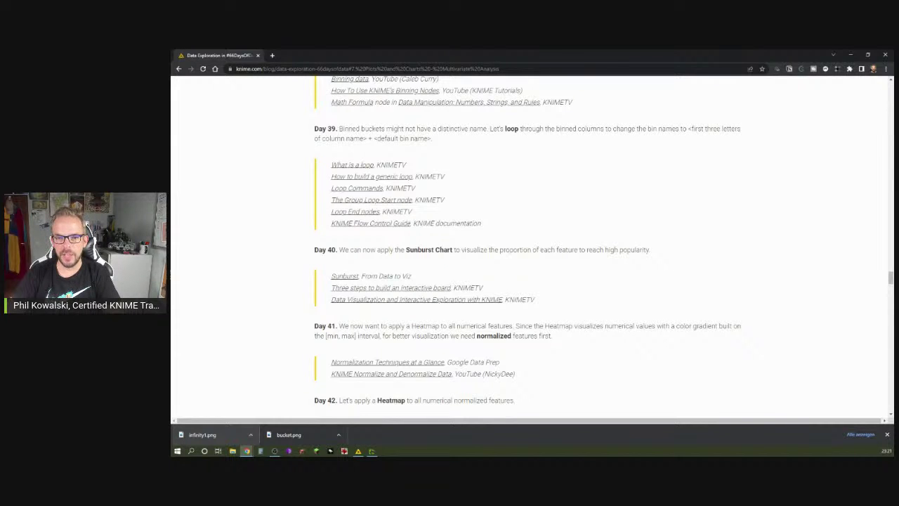
key(alt+Tab)
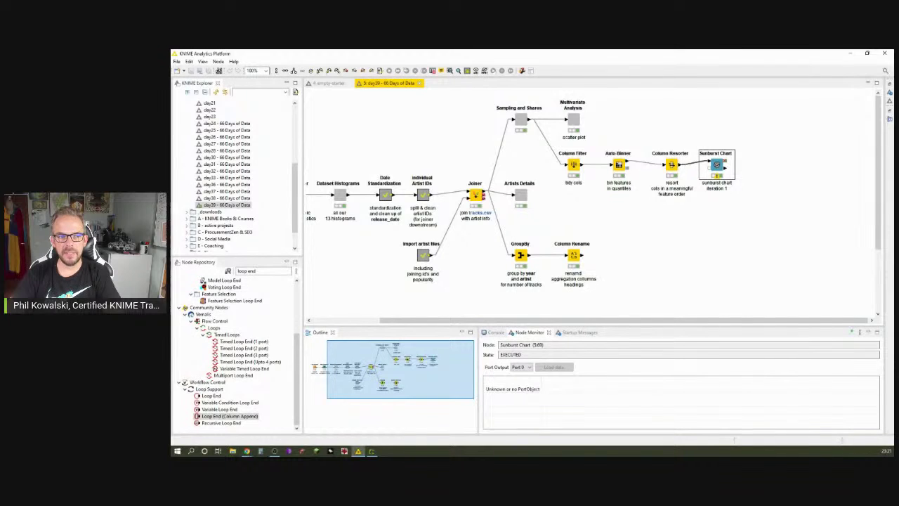
Step: Delete the Sunburst Chart node from the day39 workflow
key(alt+Tab)
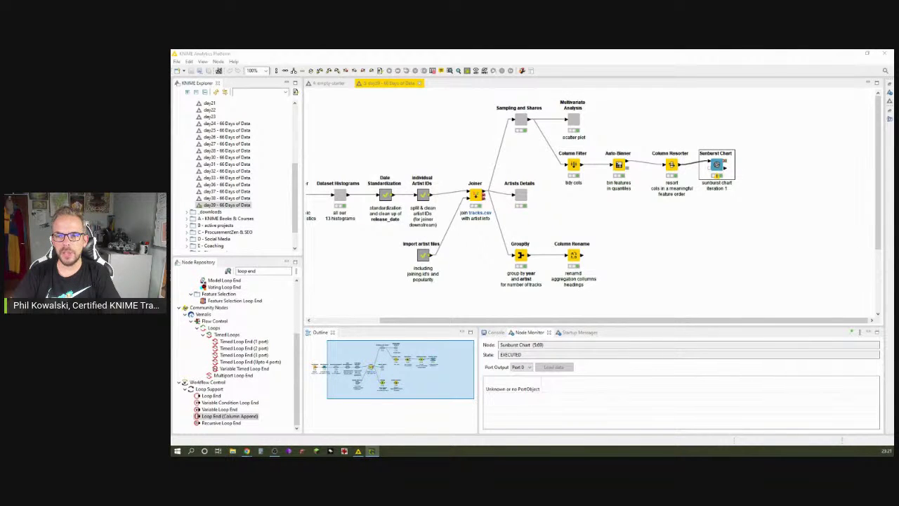
click(795, 262)
click(722, 170)
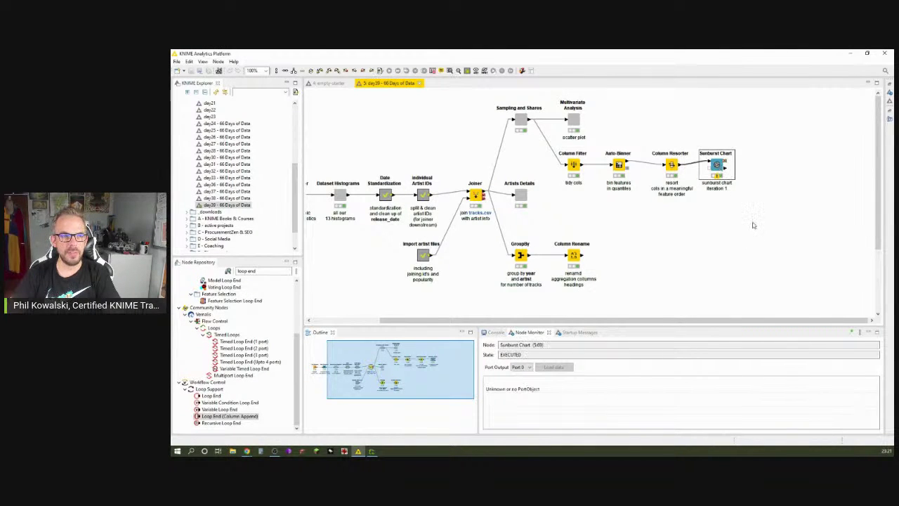
key(Delete)
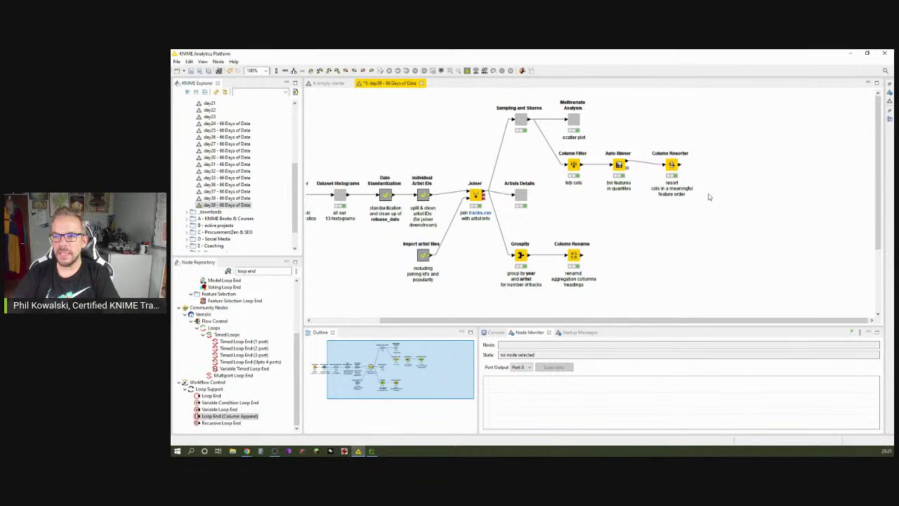
Step: Open the Column Resorter output table and widen the track popularity class column
click(670, 168)
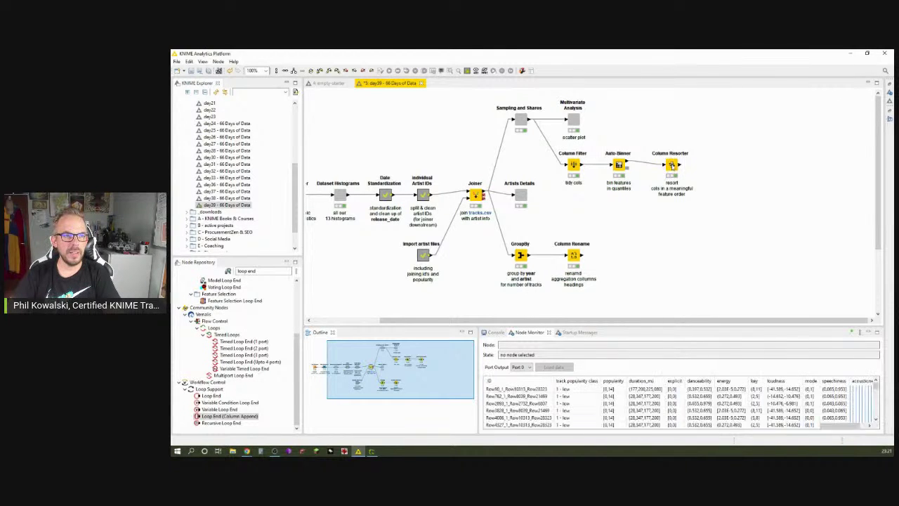
right_click(673, 167)
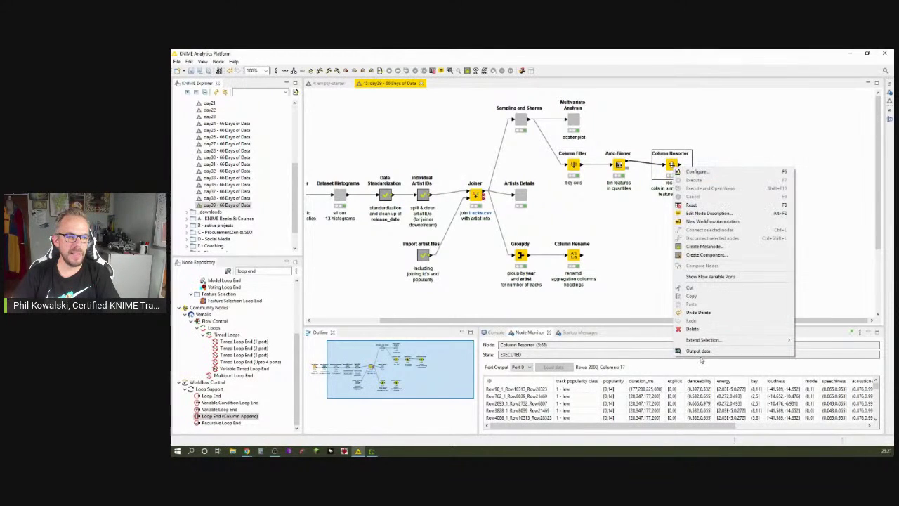
click(717, 352)
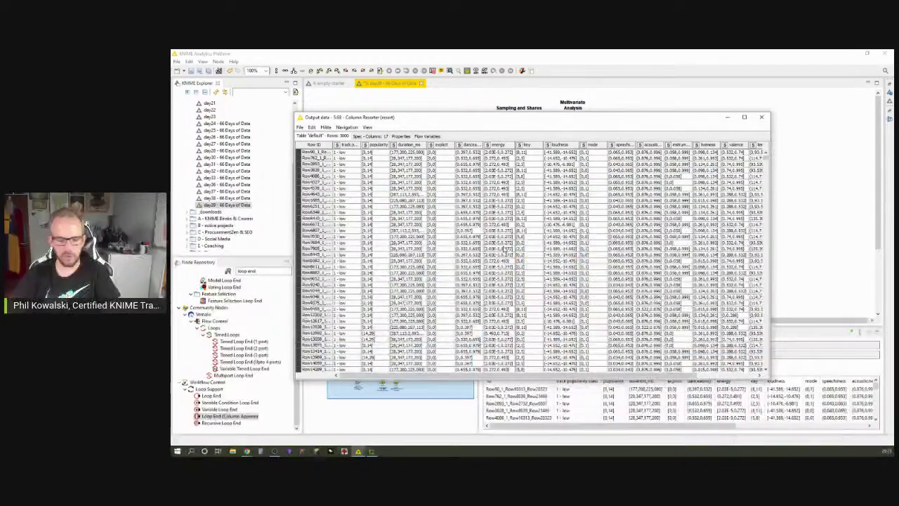
scroll(504, 250, up, 3)
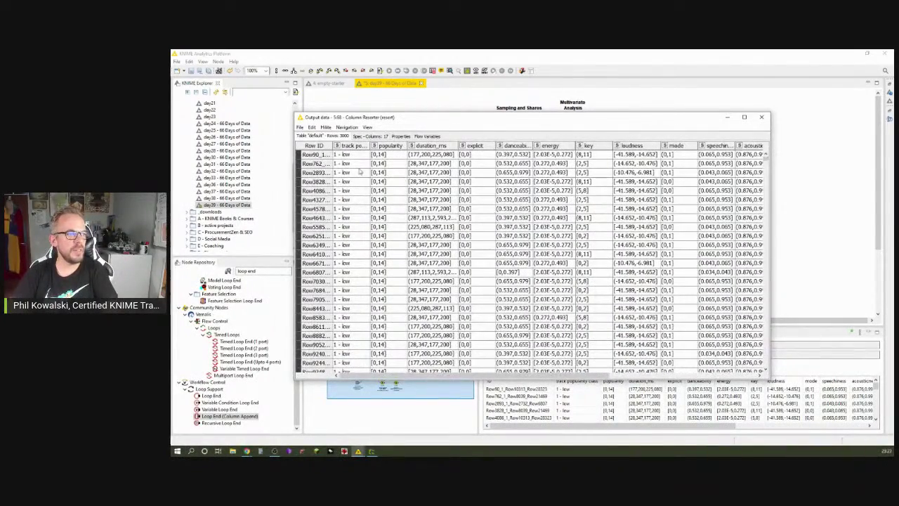
drag(367, 145, 503, 145)
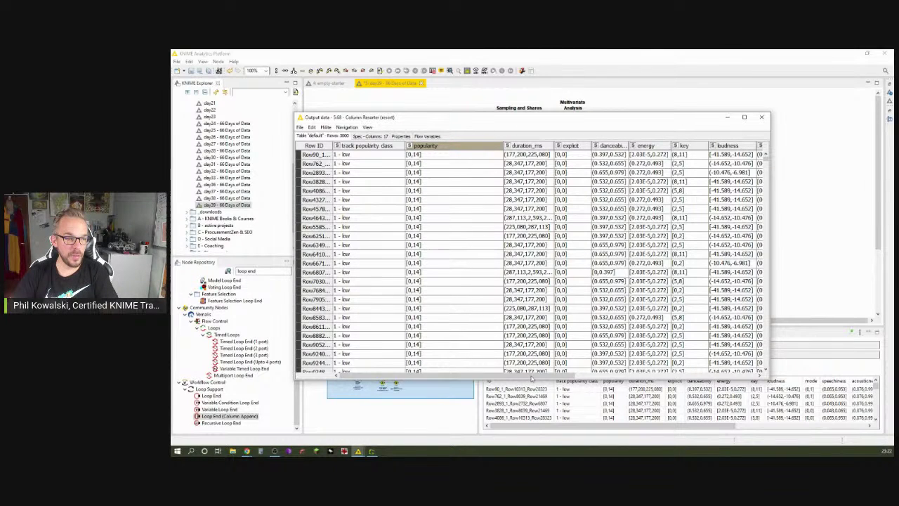
Step: Review the Column Resorter output's Spec and data tabs, close it, then reopen and close it again
drag(535, 379, 509, 378)
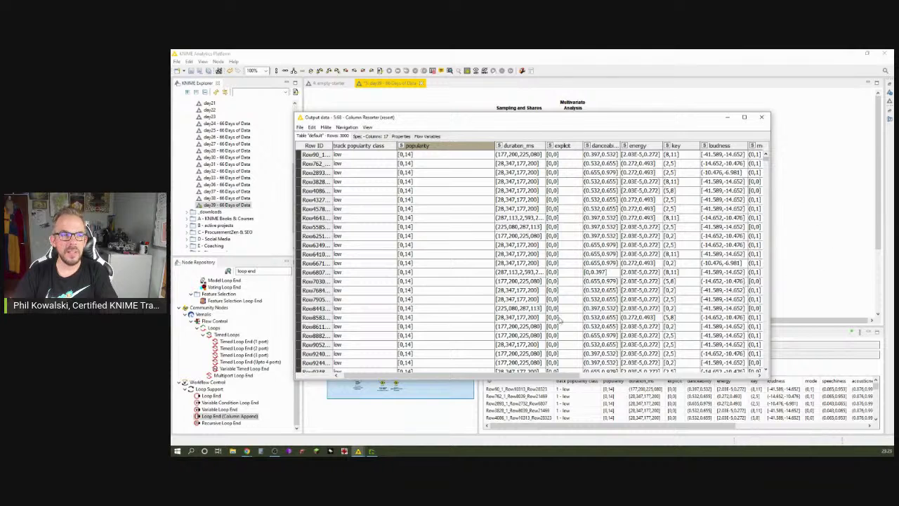
click(384, 137)
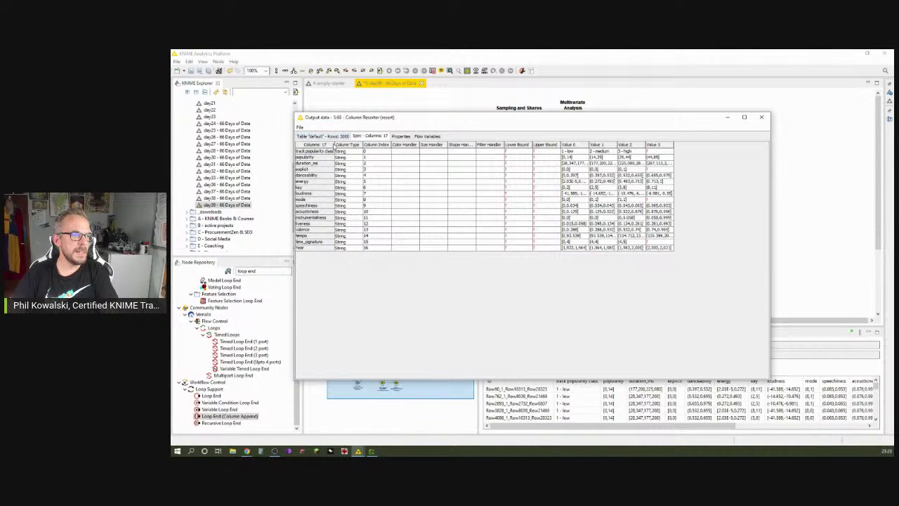
click(328, 136)
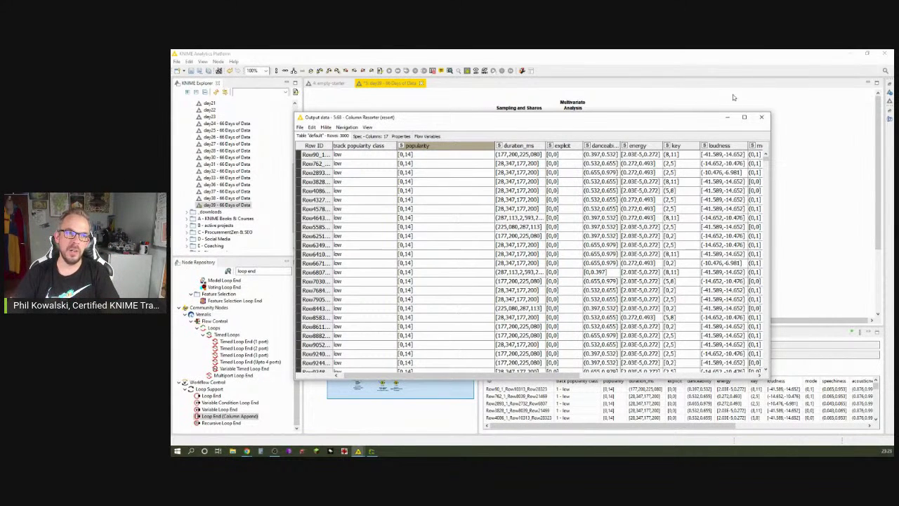
click(763, 118)
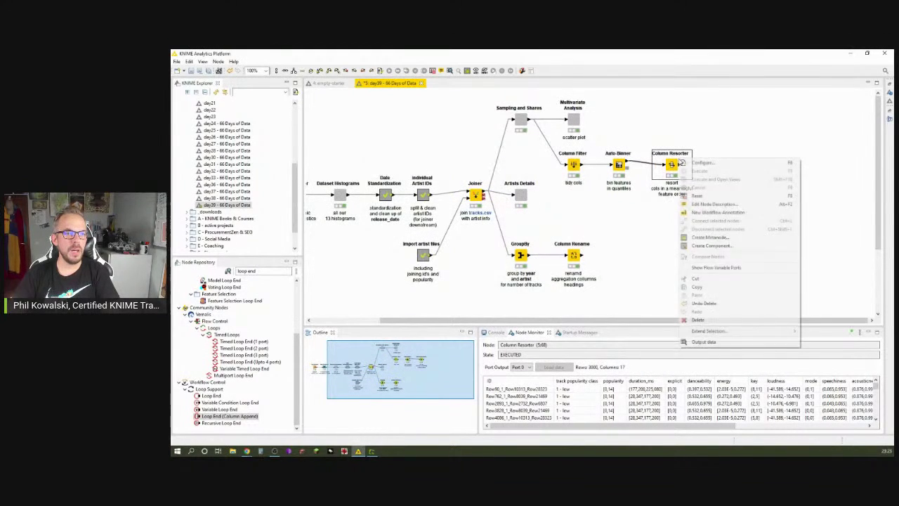
right_click(678, 159)
click(732, 347)
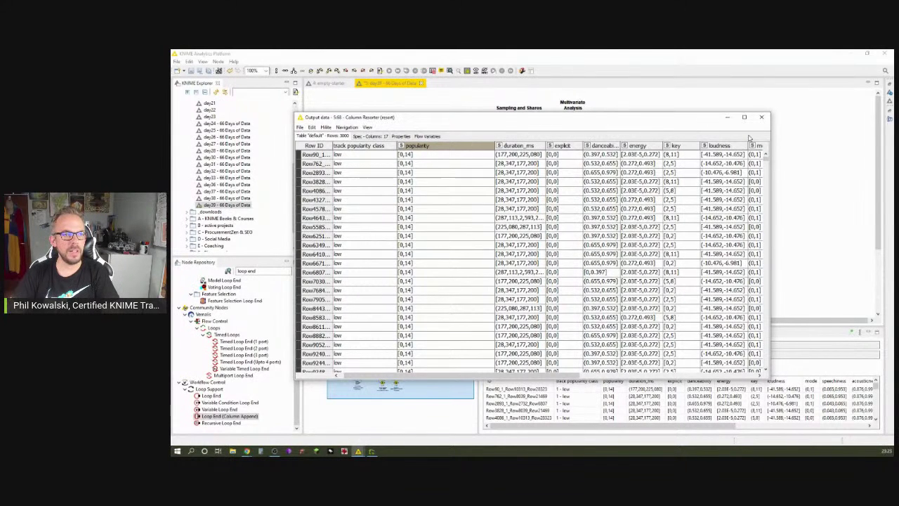
click(761, 116)
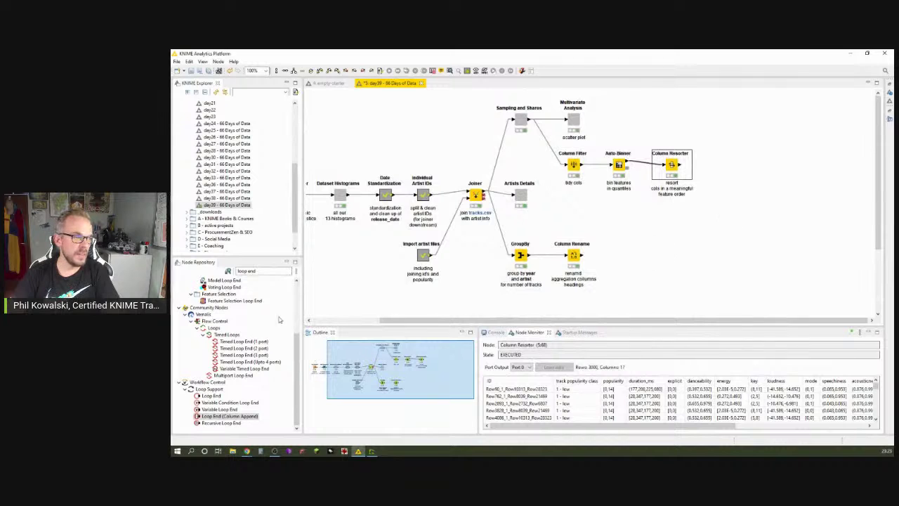
Step: Search 'loop start' and add a Column List Loop Start after Column Resorter
click(235, 269)
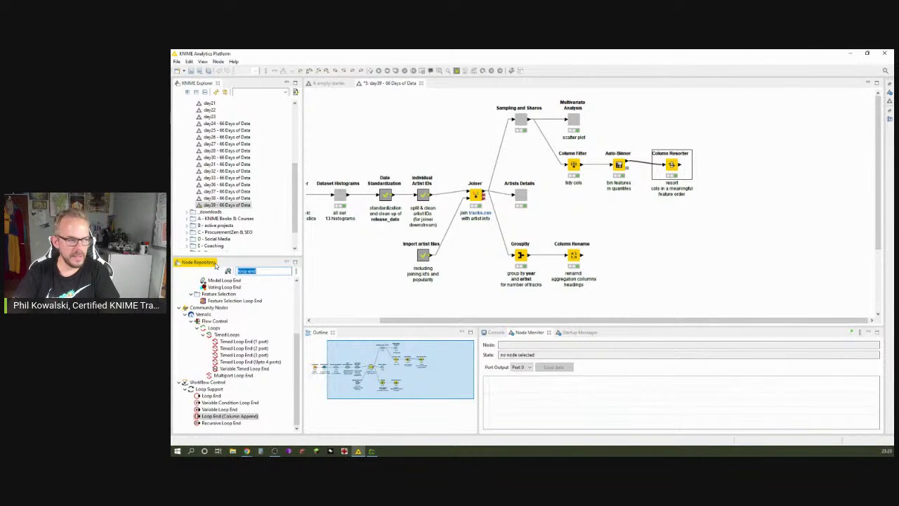
text(loop start)
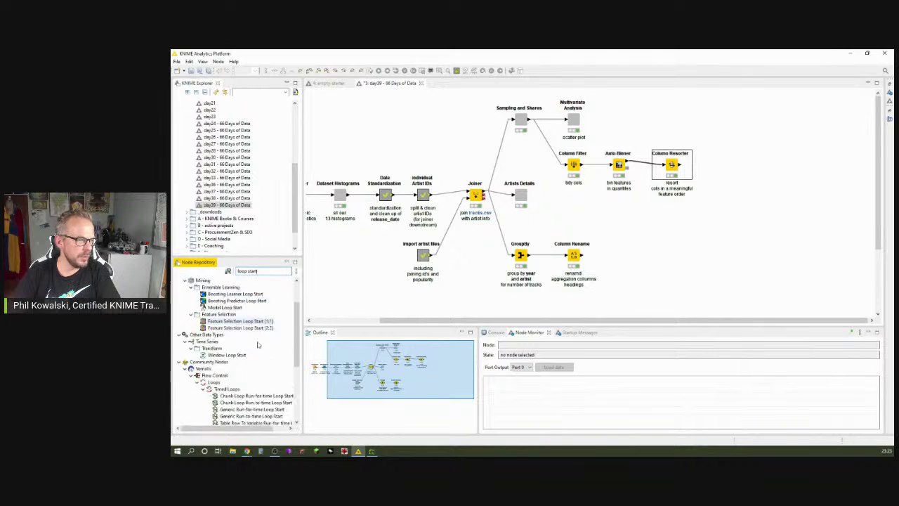
scroll(257, 344, down, 4)
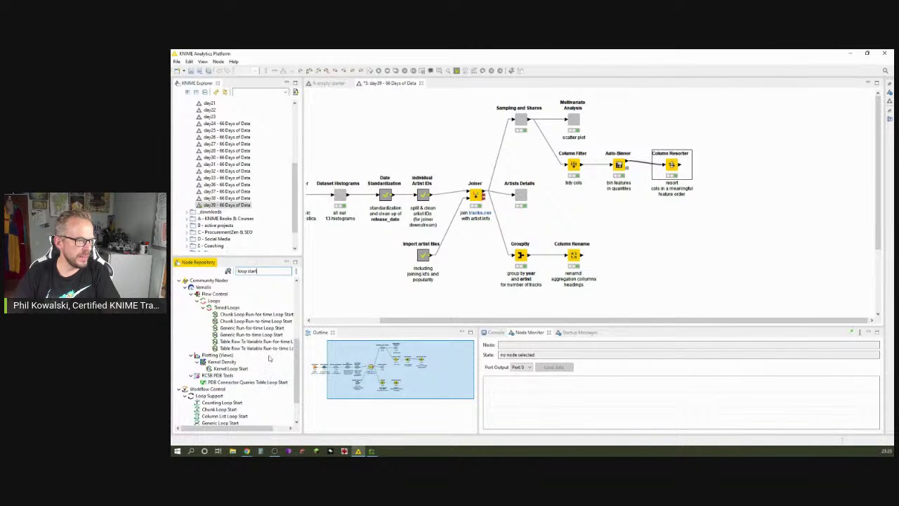
scroll(269, 358, down, 2)
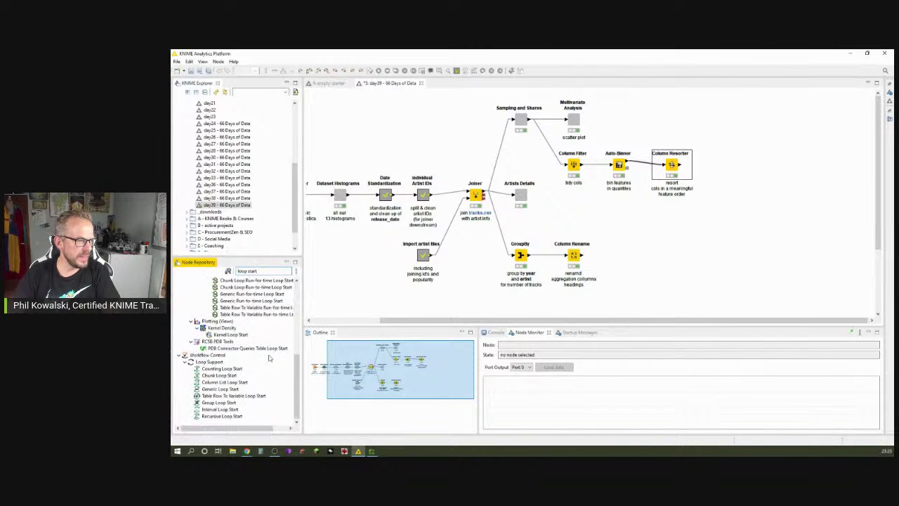
double_click(243, 382)
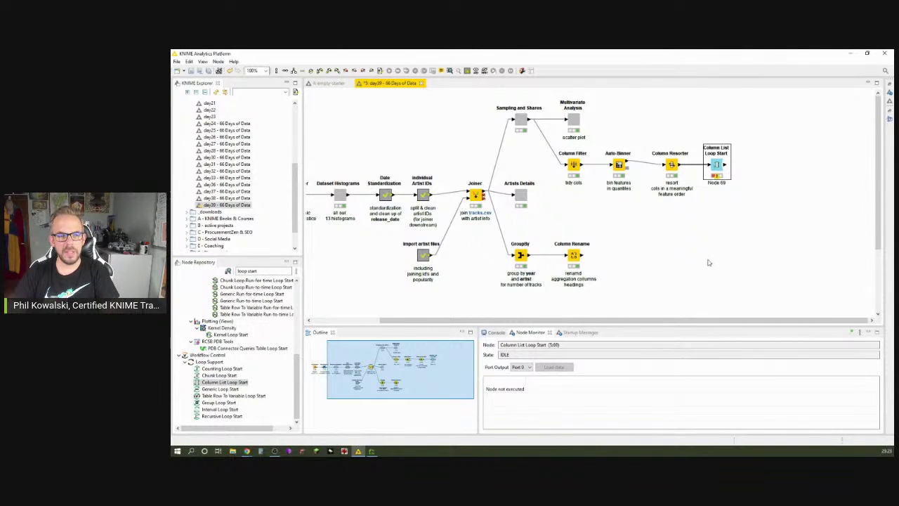
Step: Label the new node 'loop through columns' and review its settings
key(F2)
text(lo)
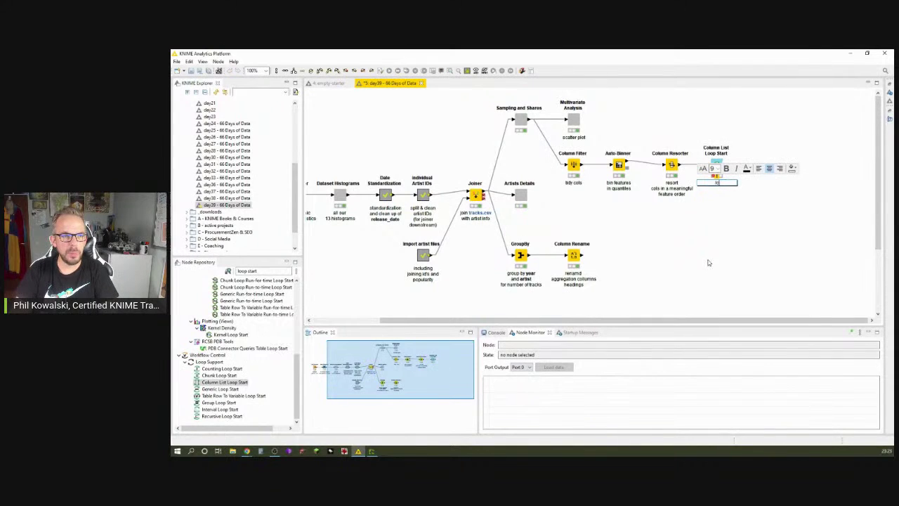
text(op through col)
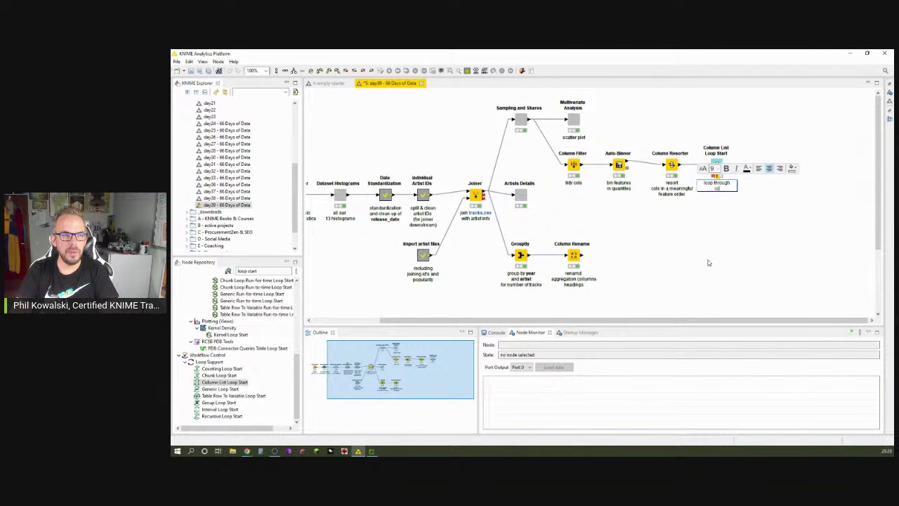
text(umns)
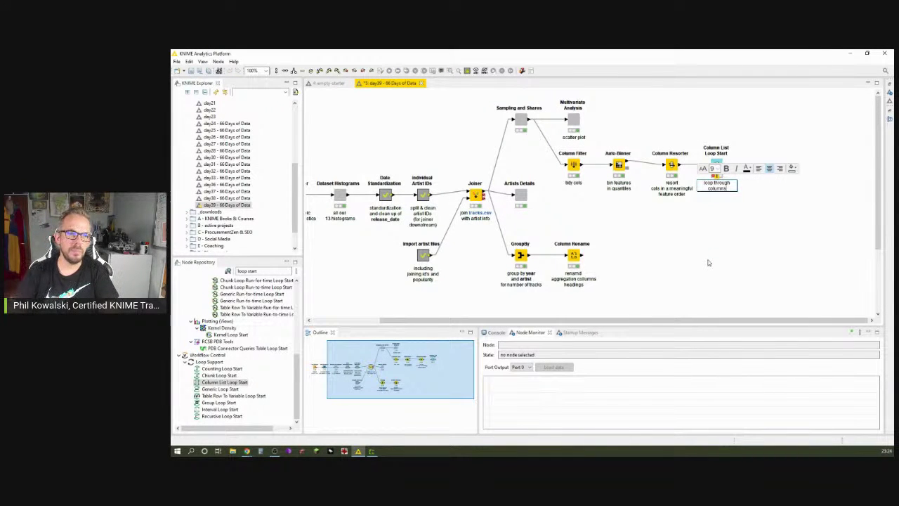
click(708, 263)
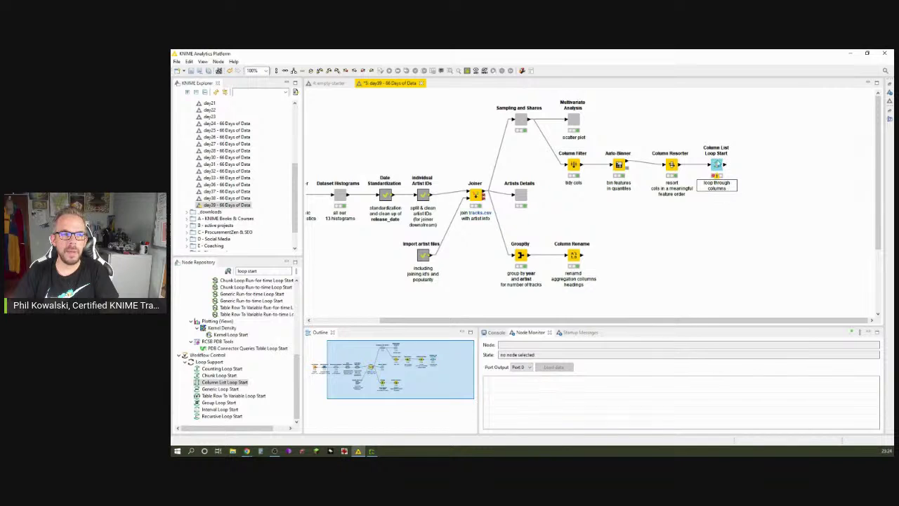
double_click(717, 165)
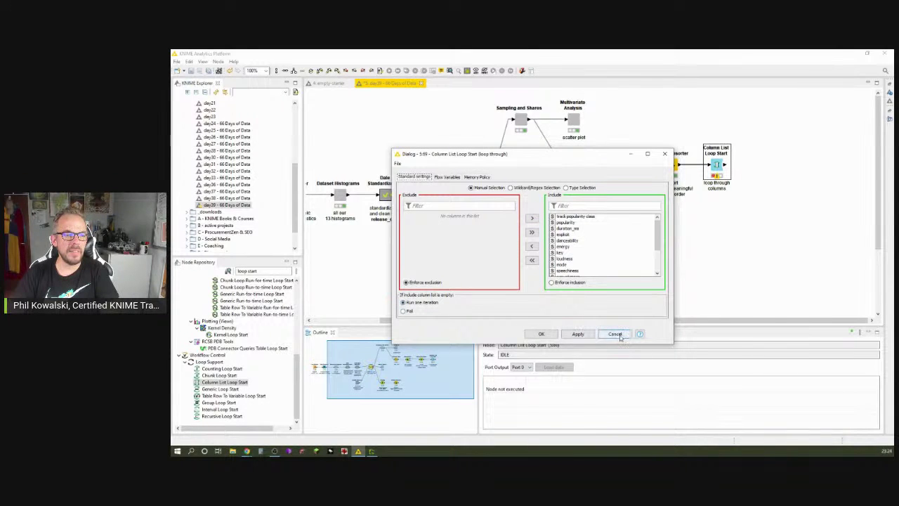
click(541, 333)
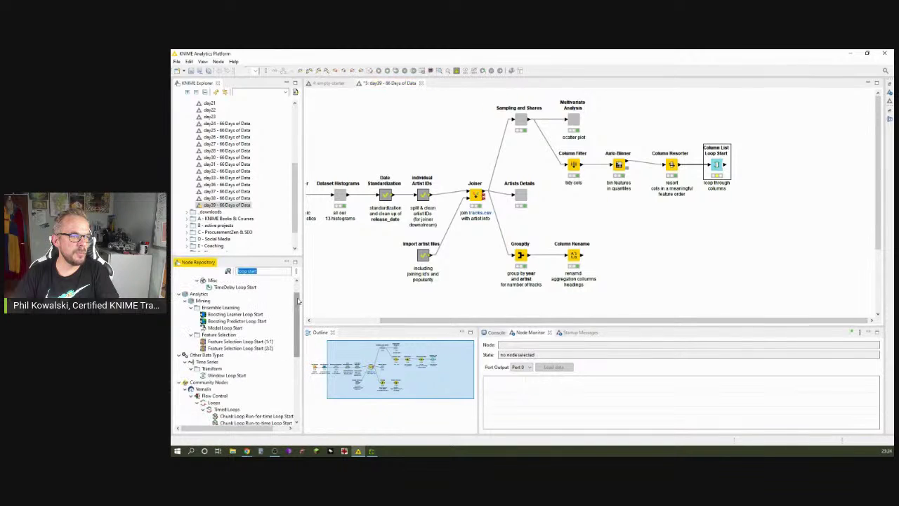
Step: Search the node repository for 'column rename'
scroll(299, 292, up, 1)
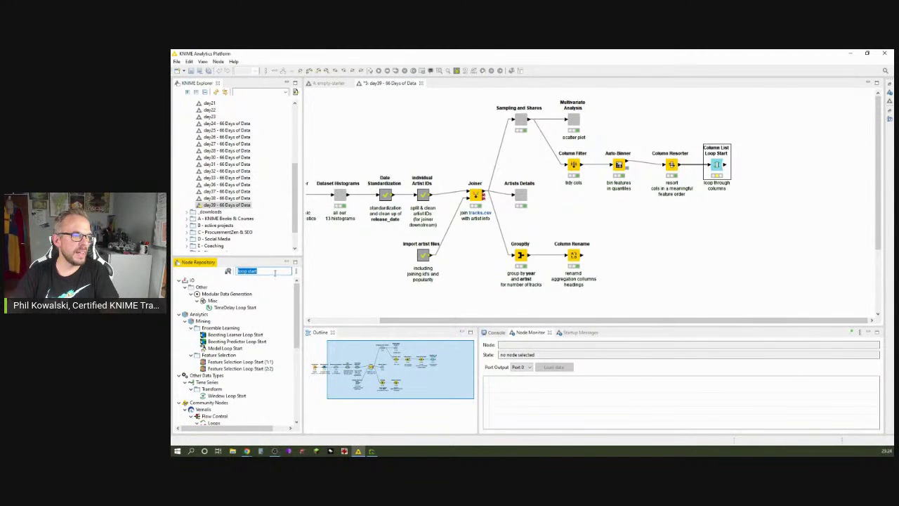
click(275, 273)
key(ctrl+a)
text(c)
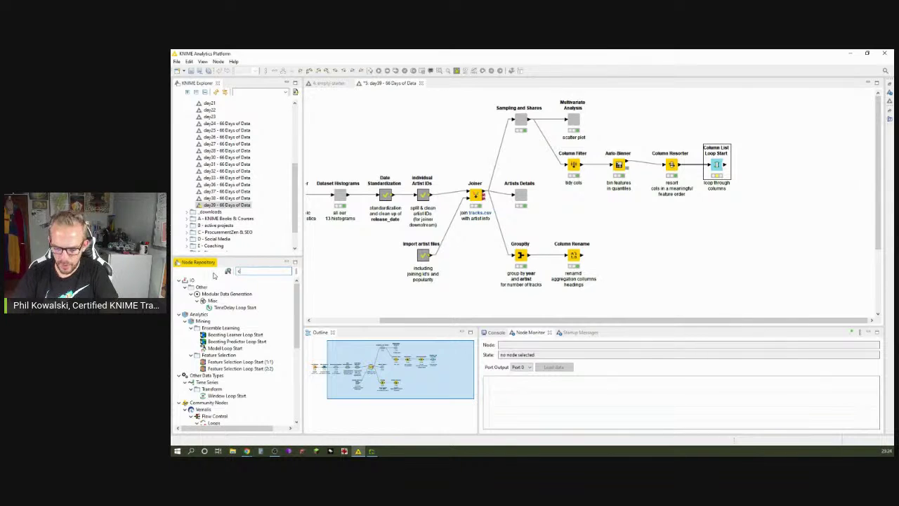
text(olumn rename)
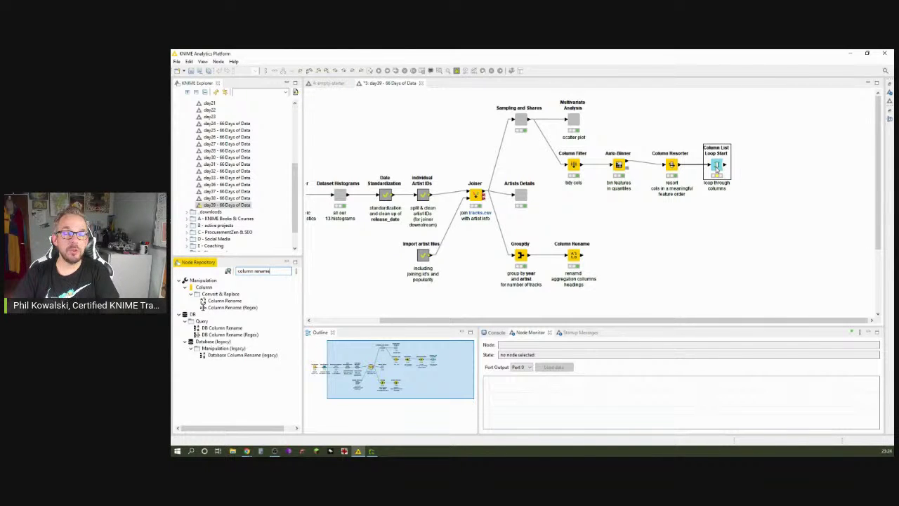
Step: Execute the Column List Loop Start and check its filtered columns output and currentColumnName variable
right_click(717, 169)
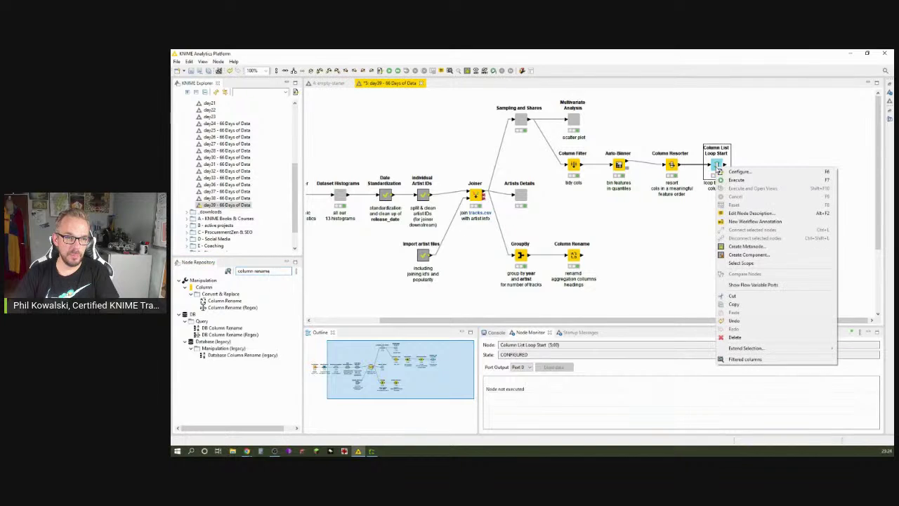
click(724, 181)
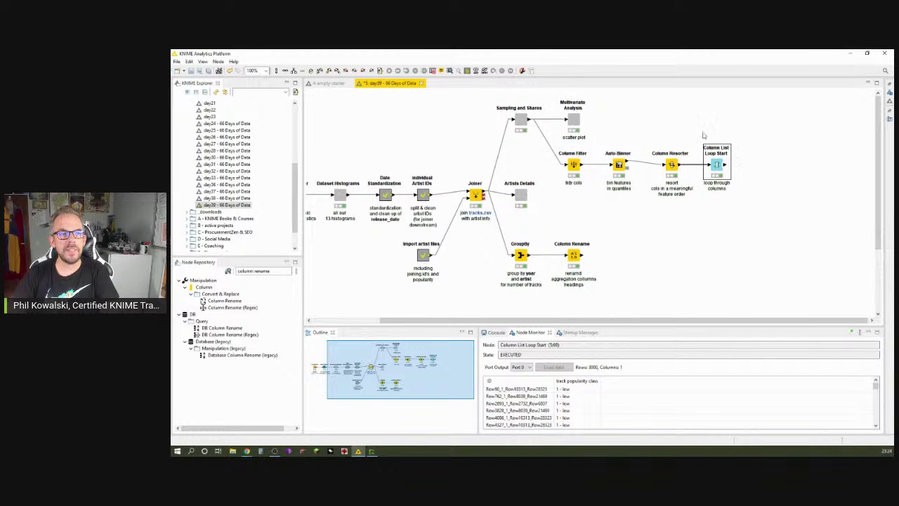
right_click(718, 165)
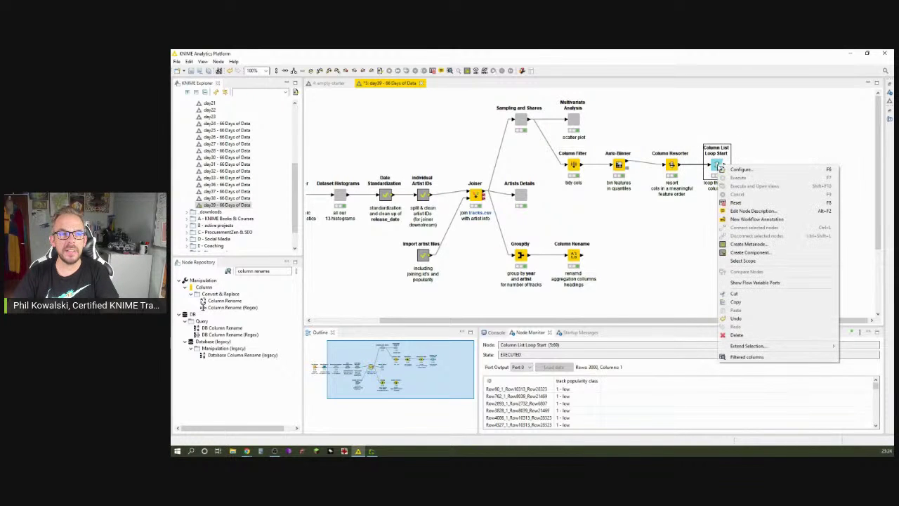
click(746, 357)
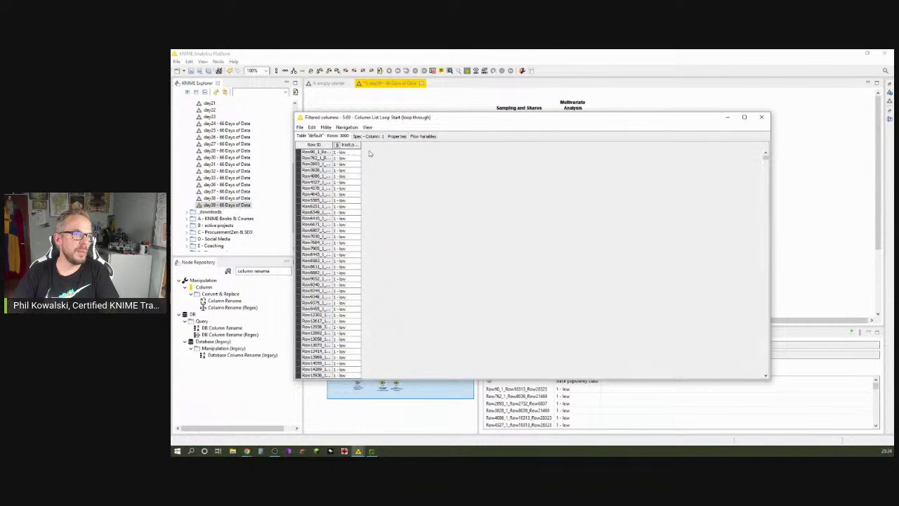
click(423, 136)
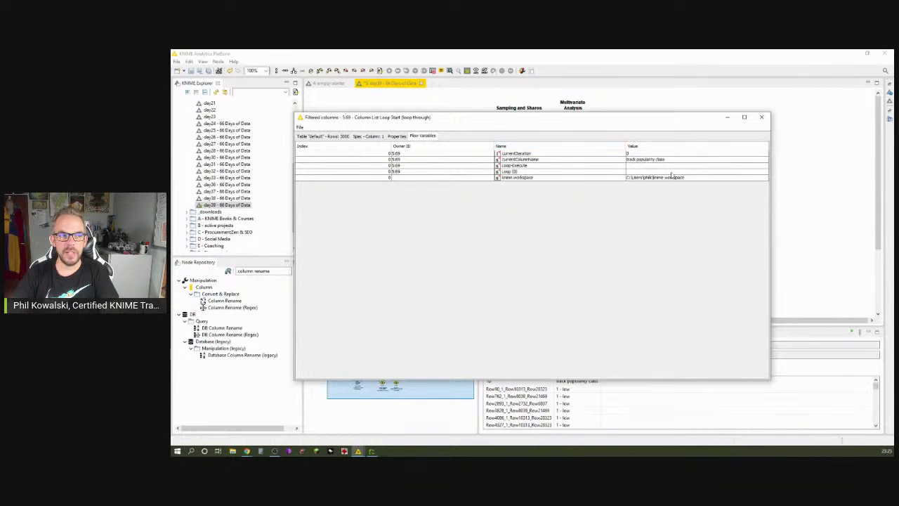
click(559, 161)
click(631, 162)
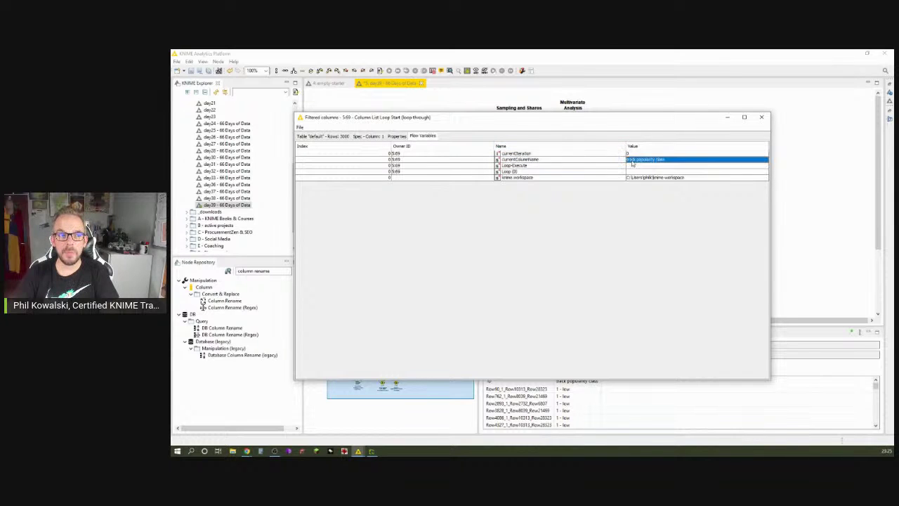
click(763, 118)
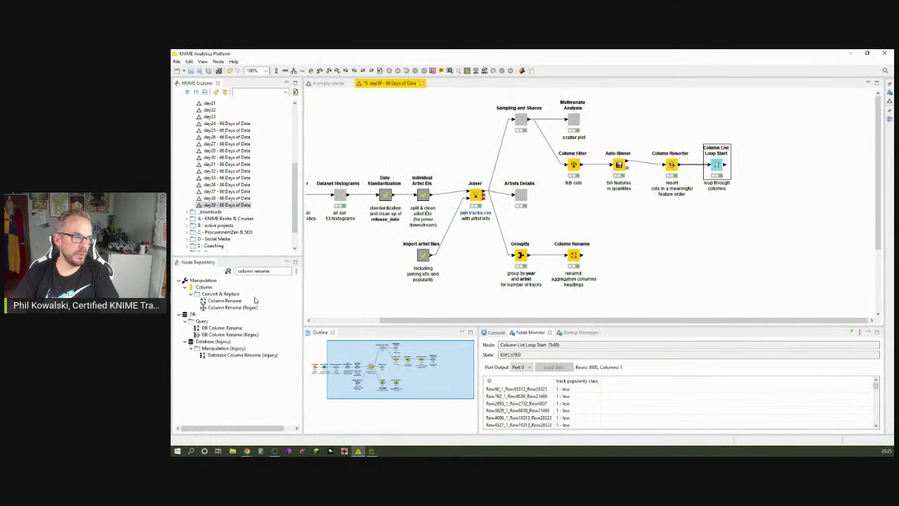
Step: Add a Column Rename node after the loop start, renaming track popularity class to 'generic name'
double_click(224, 301)
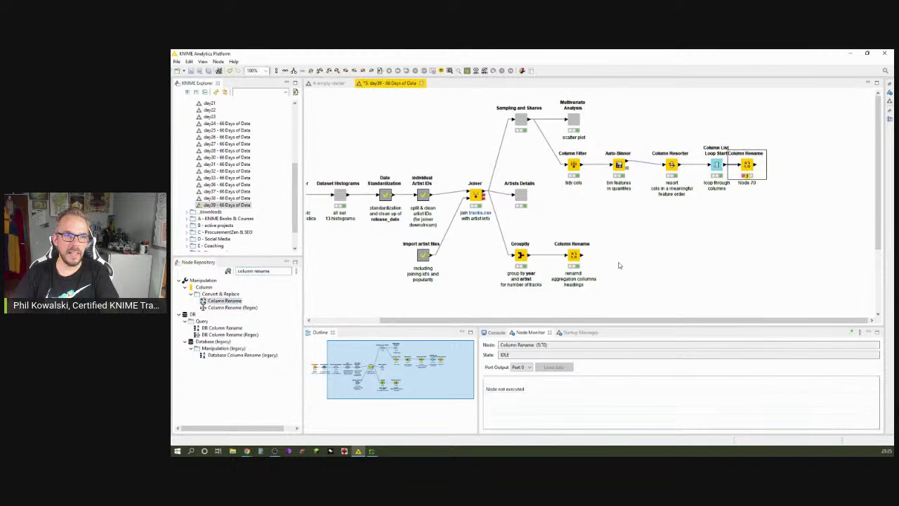
drag(752, 165, 763, 167)
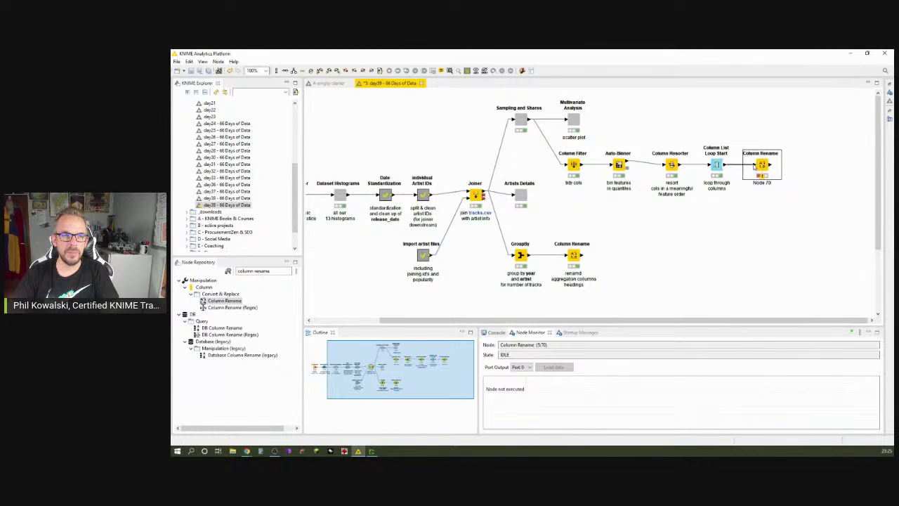
double_click(763, 168)
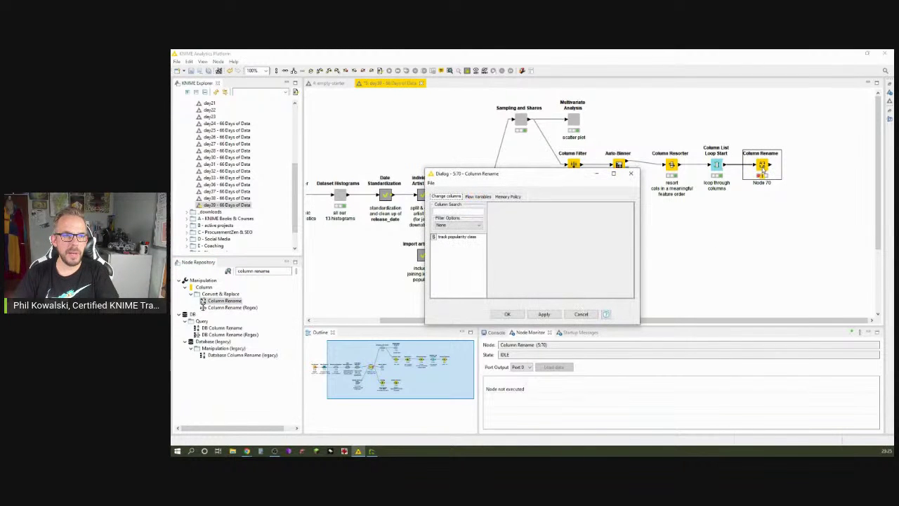
double_click(456, 239)
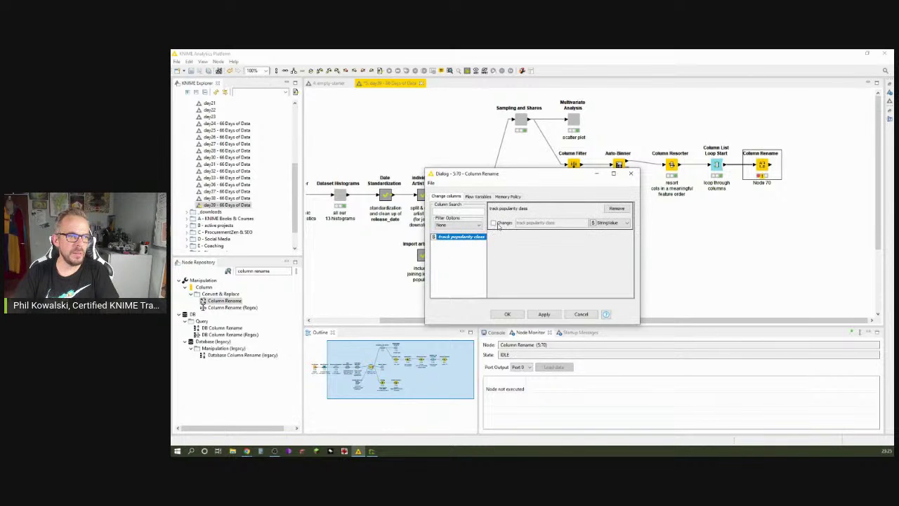
click(495, 223)
triple_click(576, 222)
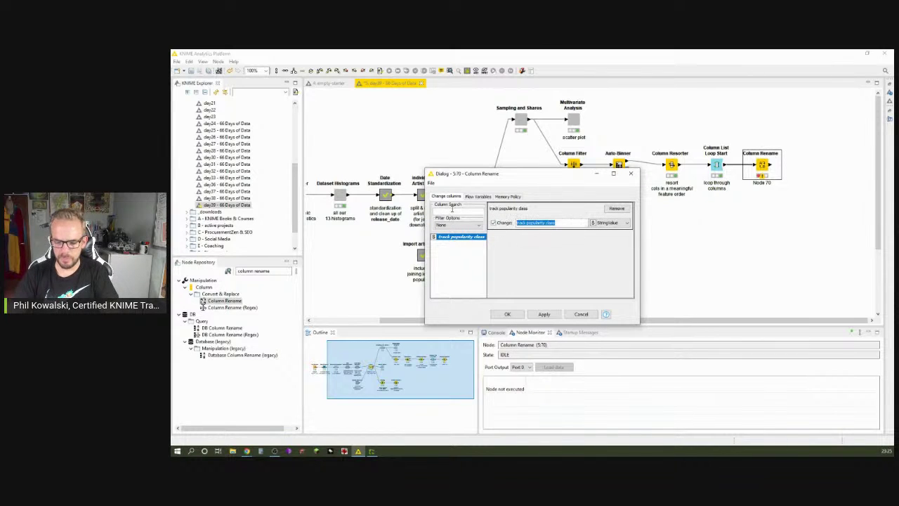
text(p)
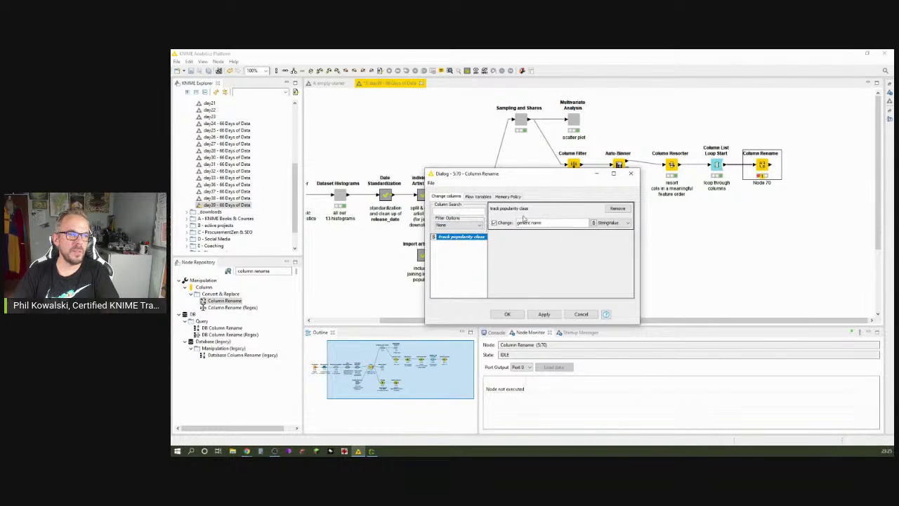
Step: Bind old_column_name to the currentColumnName flow variable and confirm the settings
click(480, 197)
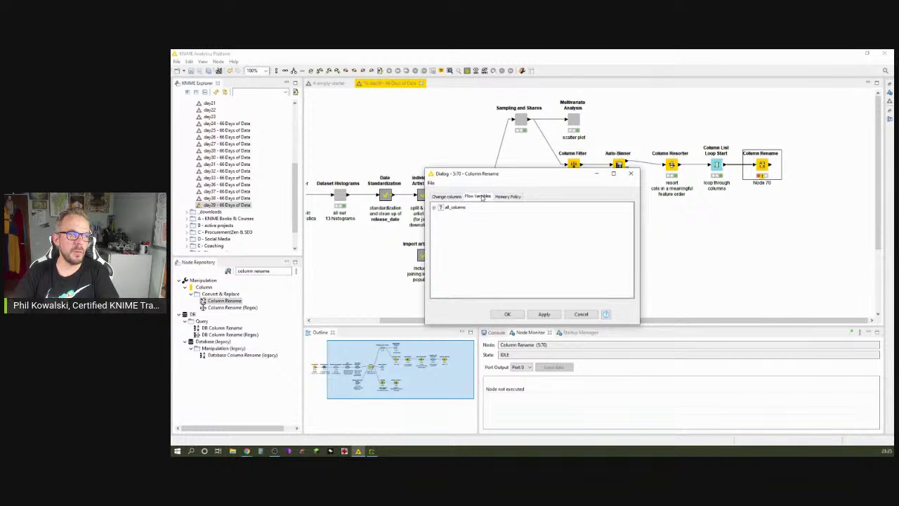
click(435, 208)
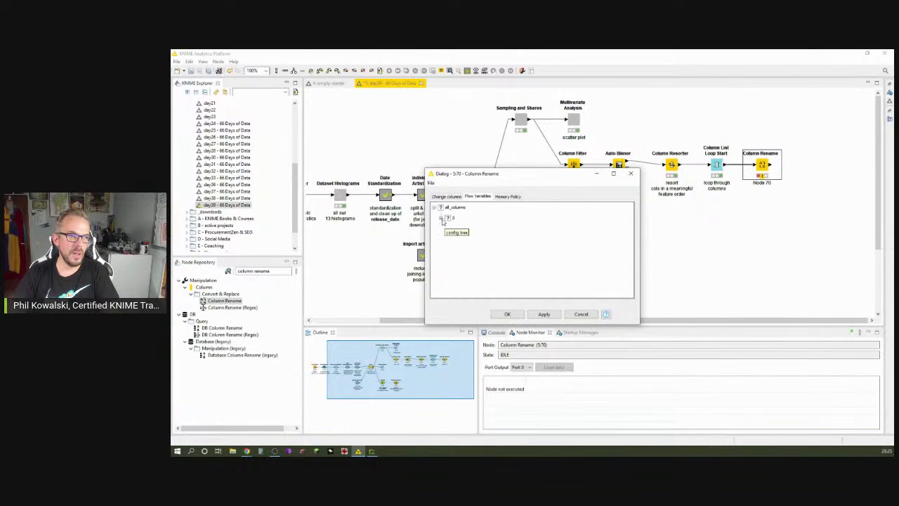
click(441, 217)
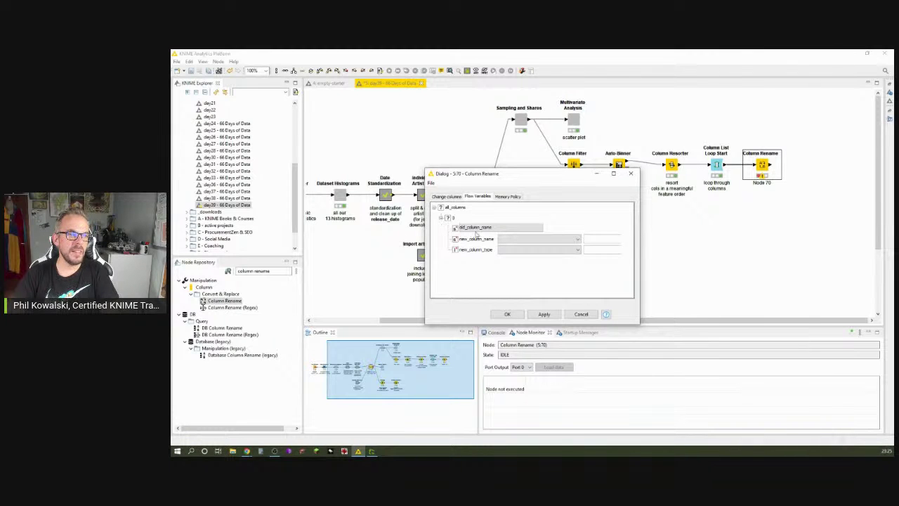
click(506, 230)
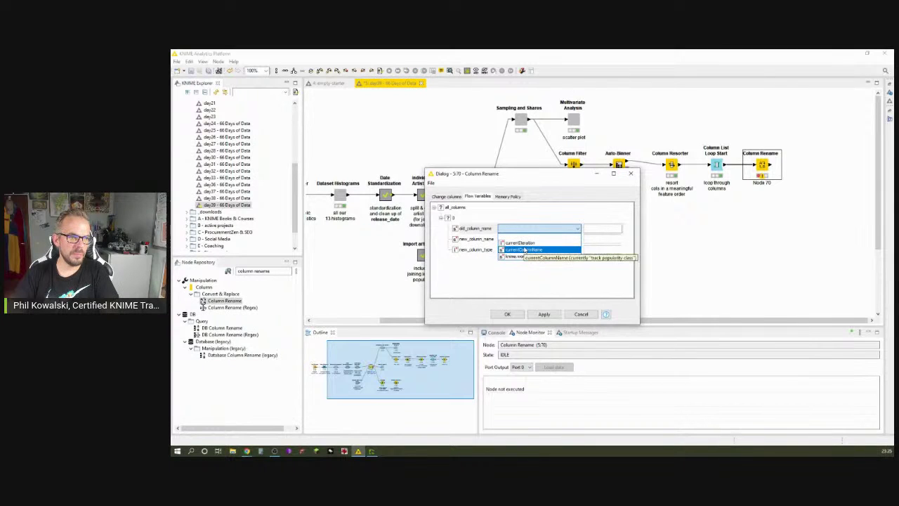
click(523, 249)
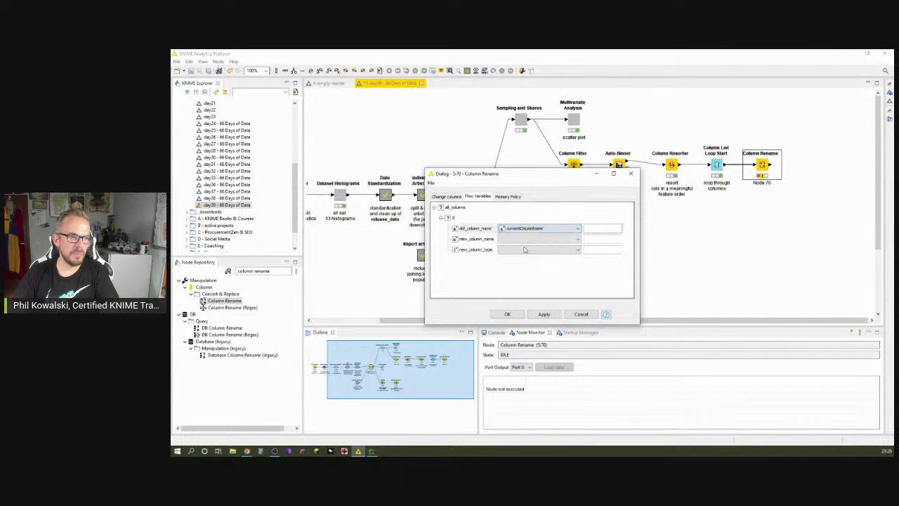
click(447, 197)
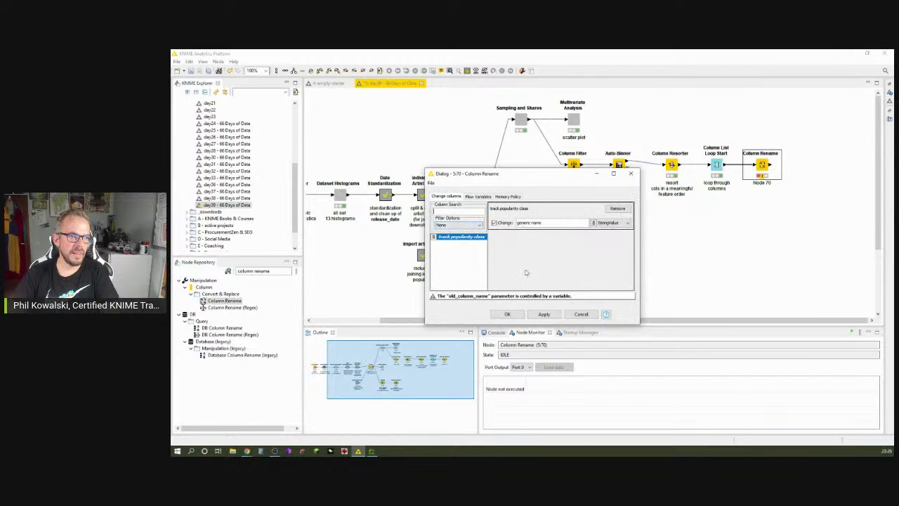
click(507, 314)
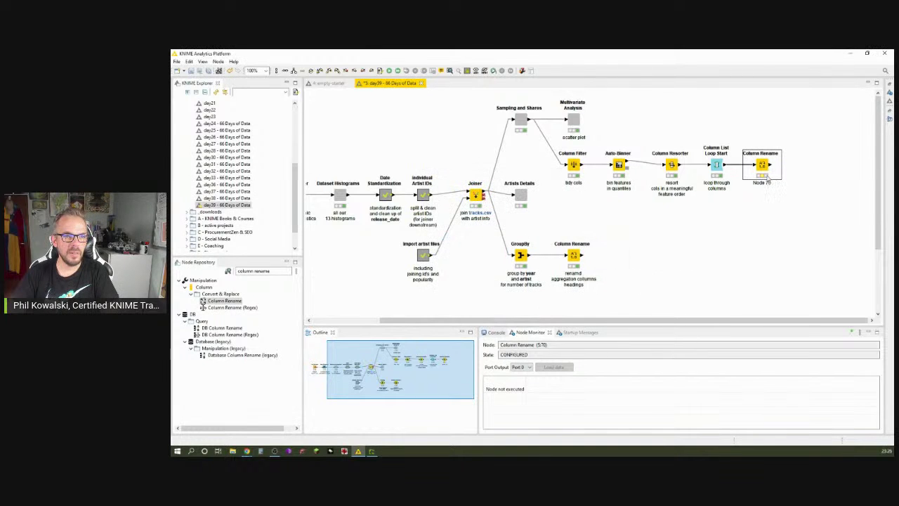
Step: Execute the Column Rename node and recheck its configuration
right_click(764, 168)
click(780, 176)
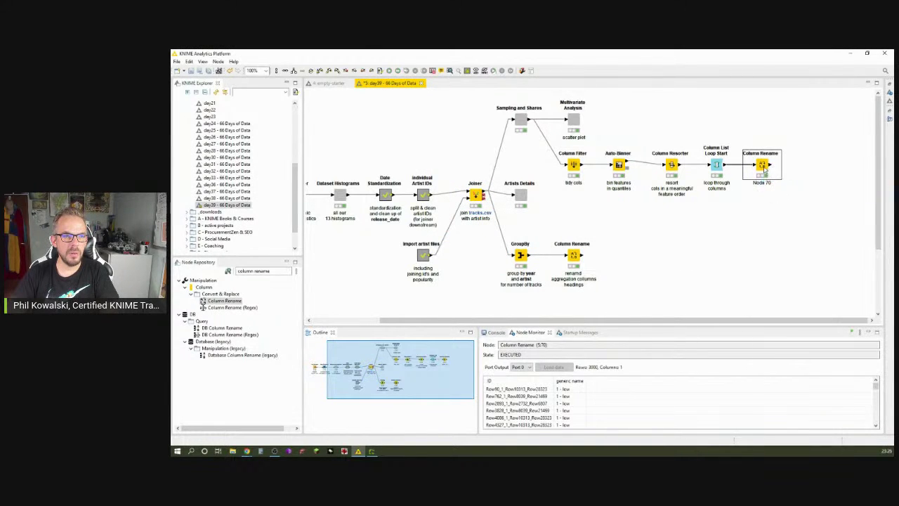
right_click(765, 165)
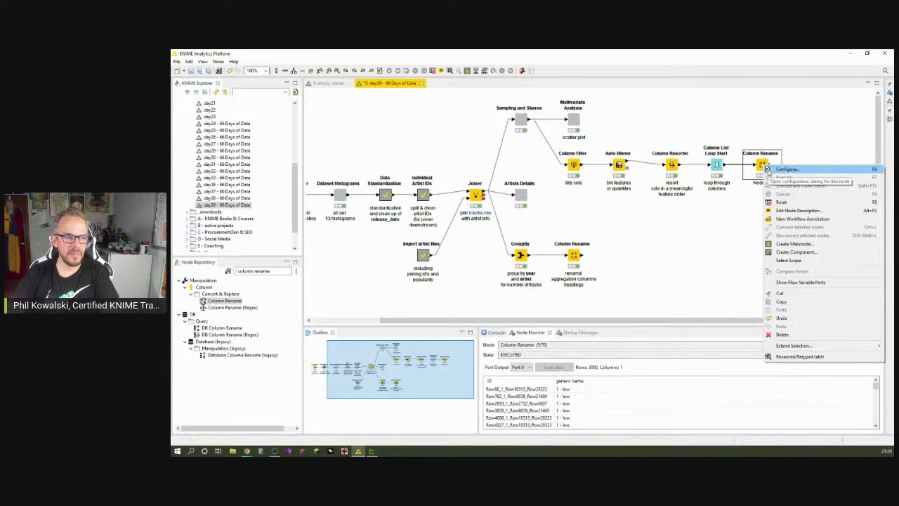
click(768, 170)
click(581, 318)
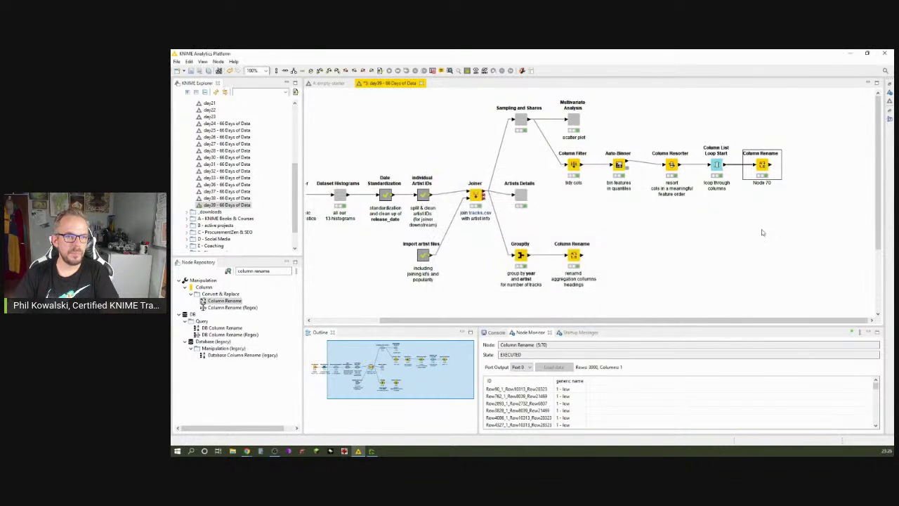
Step: Inspect the renamed output's 3000-row 'generic name' column and its flow variables
right_click(765, 165)
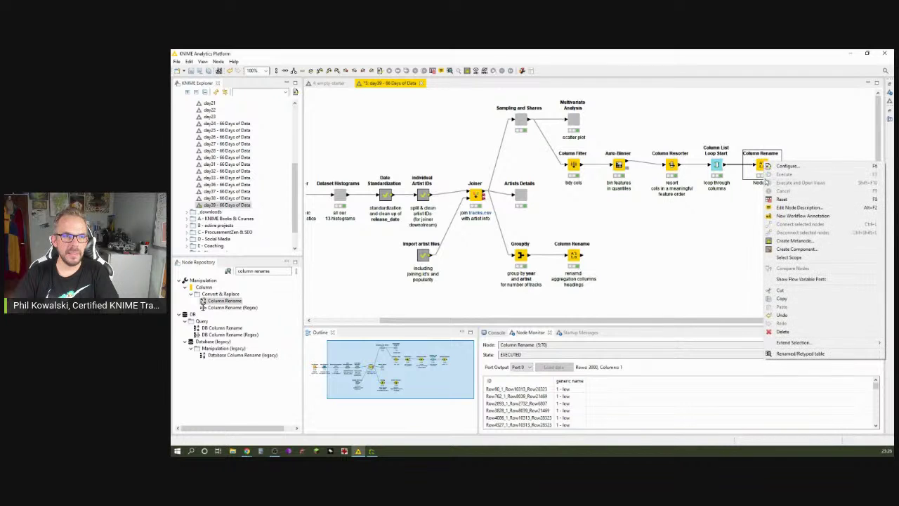
click(794, 354)
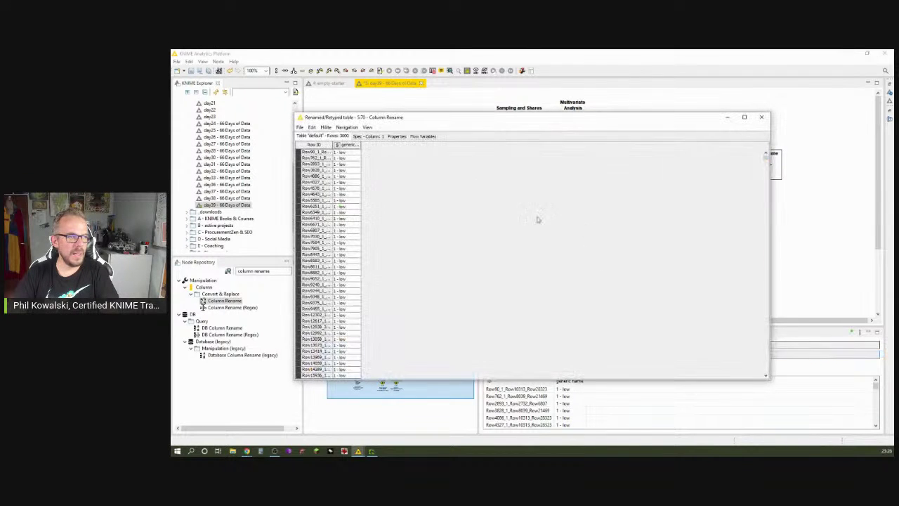
click(359, 145)
click(438, 182)
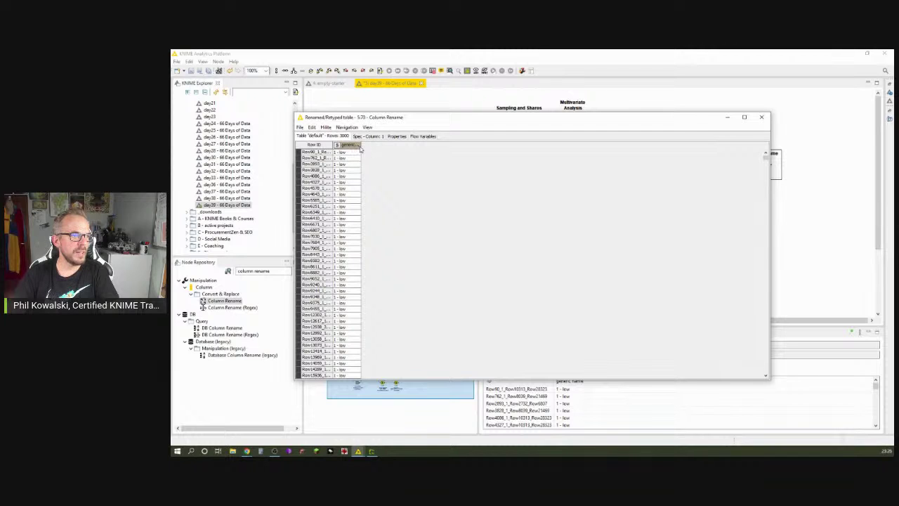
drag(363, 145, 434, 146)
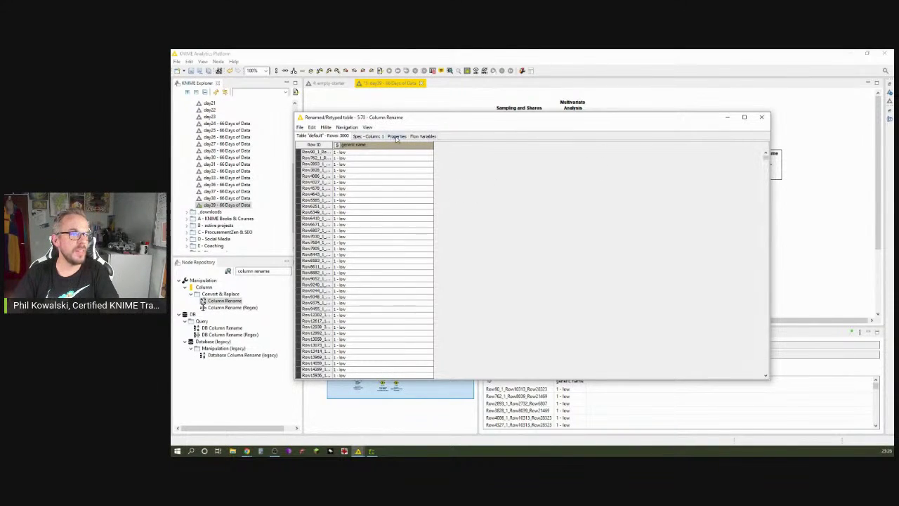
click(422, 136)
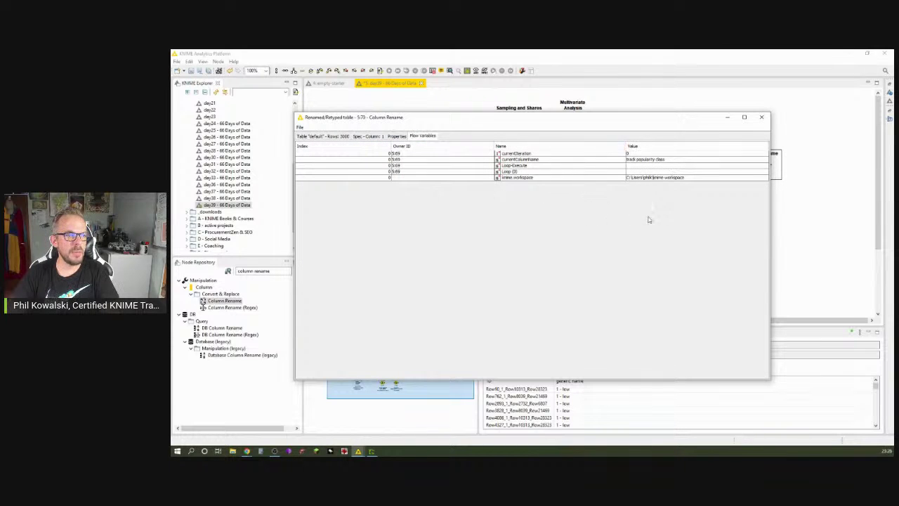
click(762, 117)
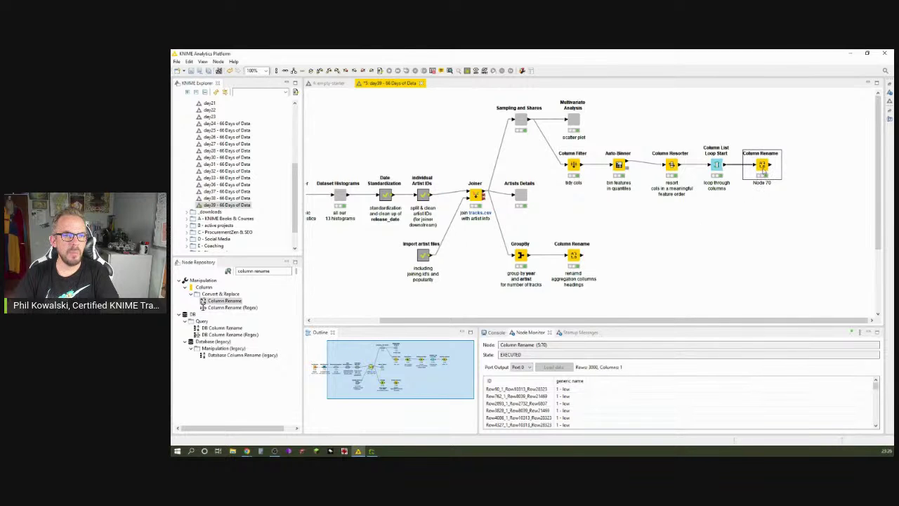
double_click(763, 168)
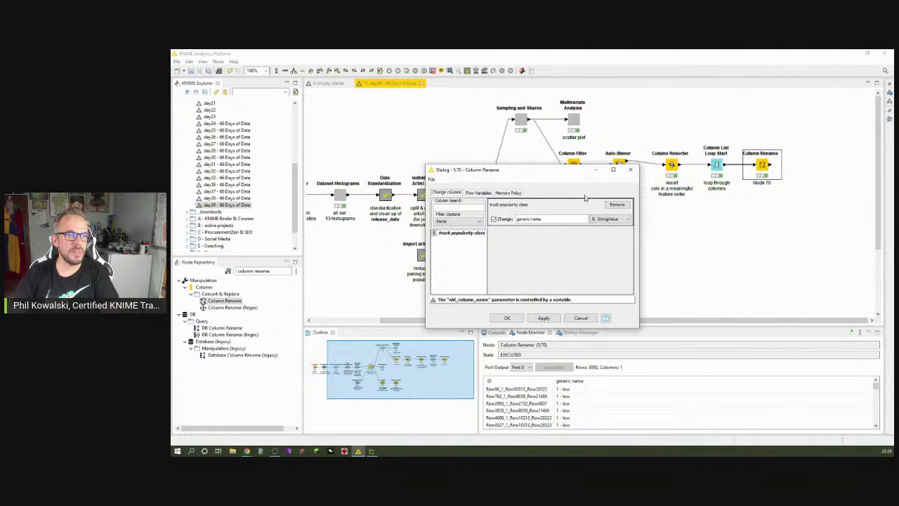
click(478, 193)
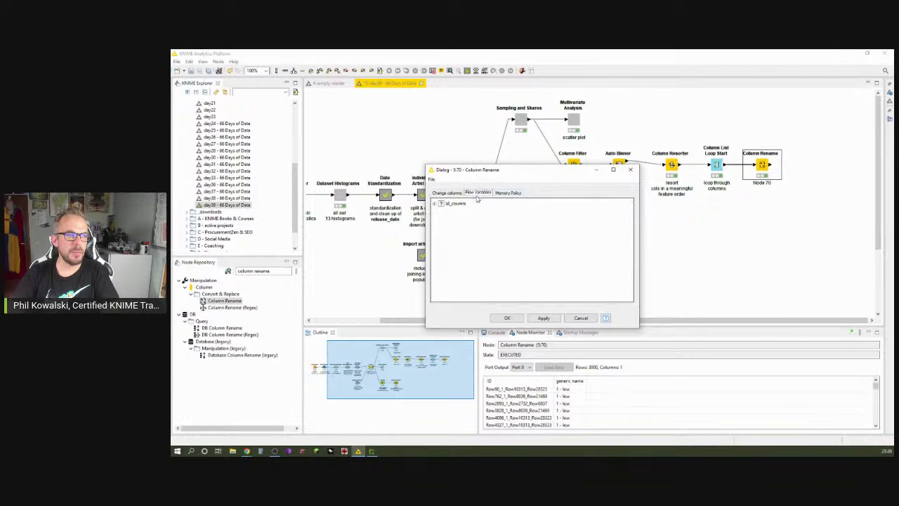
click(434, 204)
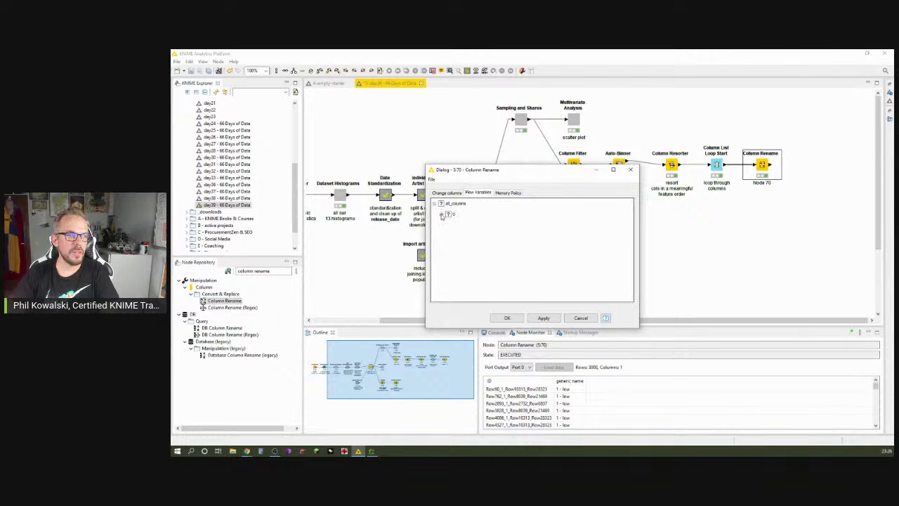
click(441, 214)
click(444, 193)
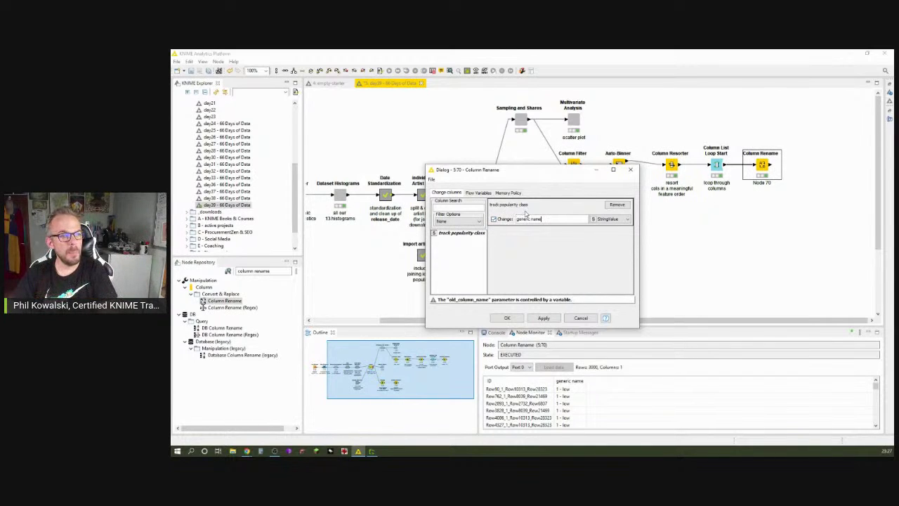
click(479, 193)
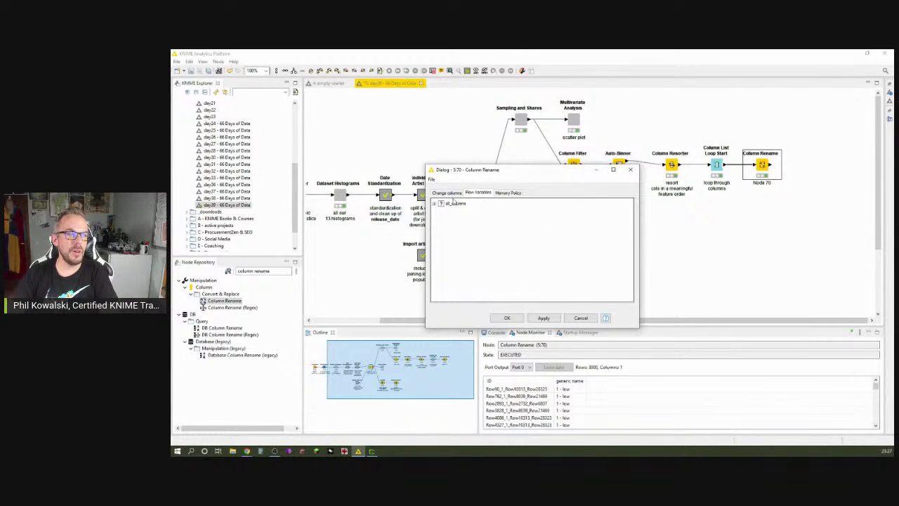
click(447, 193)
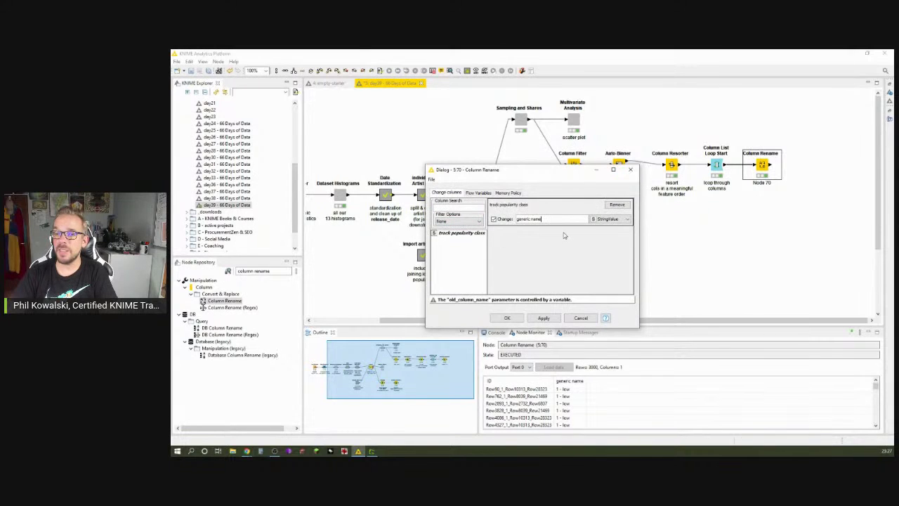
click(511, 317)
Step: Relabel the Column Rename node 'rename current iteration col to a generic name'
click(592, 278)
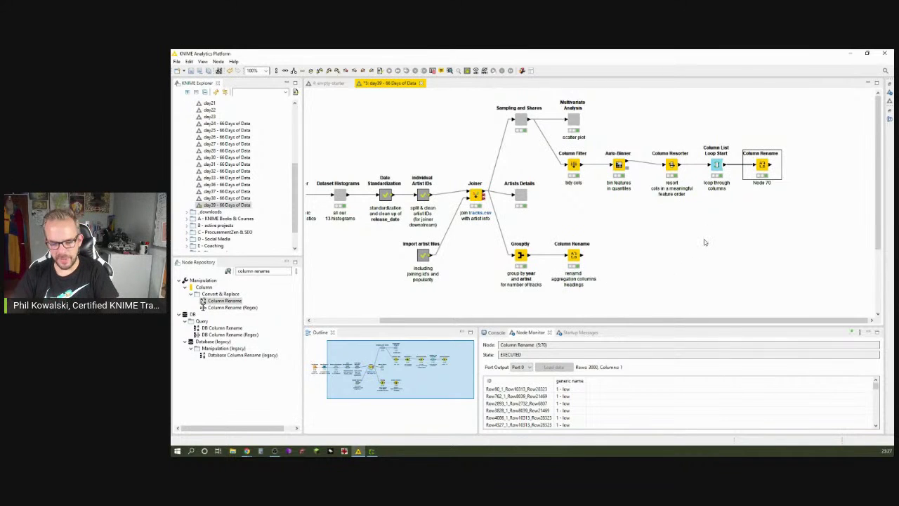
key(F2)
key(BackSpace)
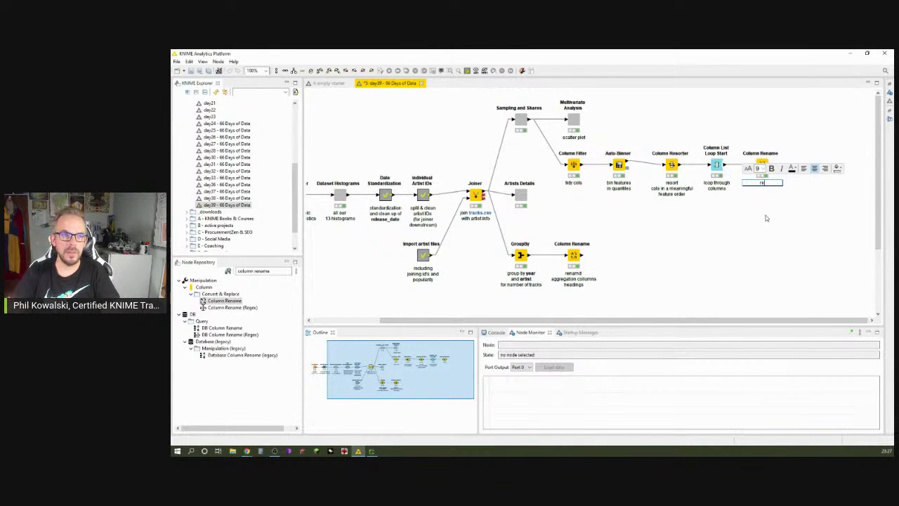
text(rename)
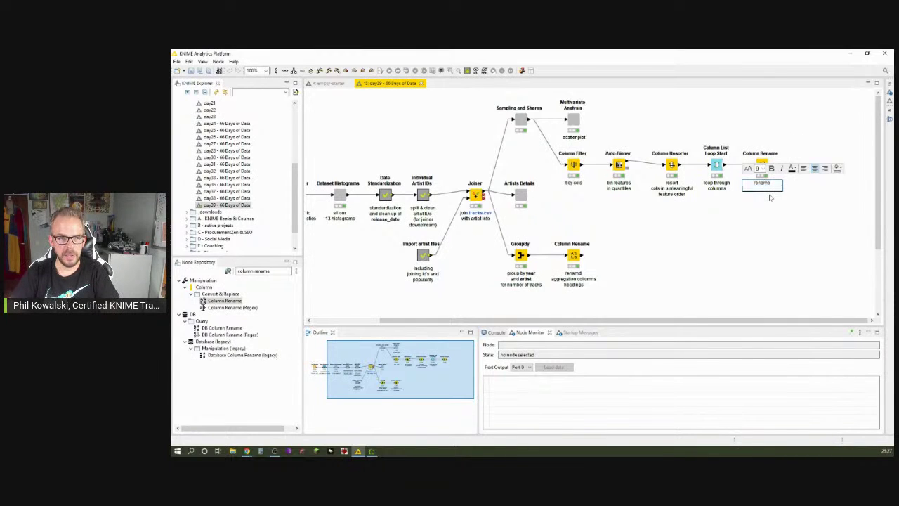
text(current iteration col)
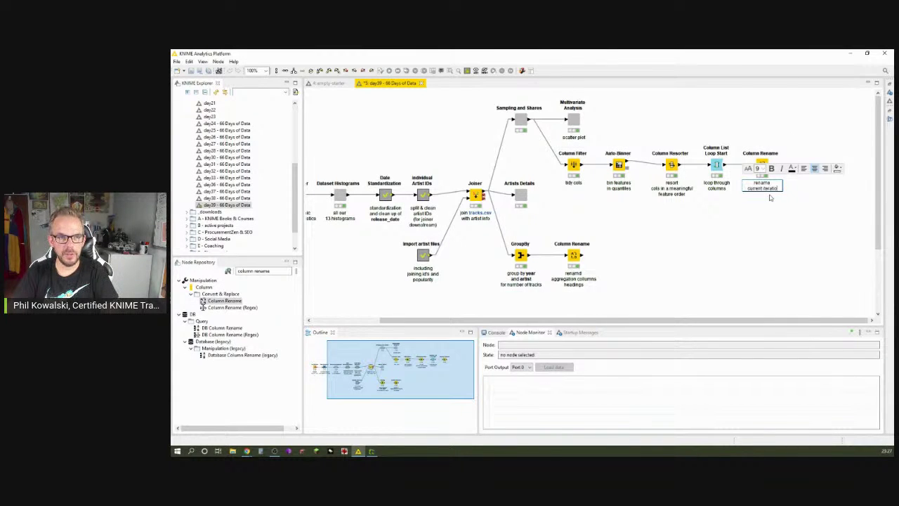
text(u)
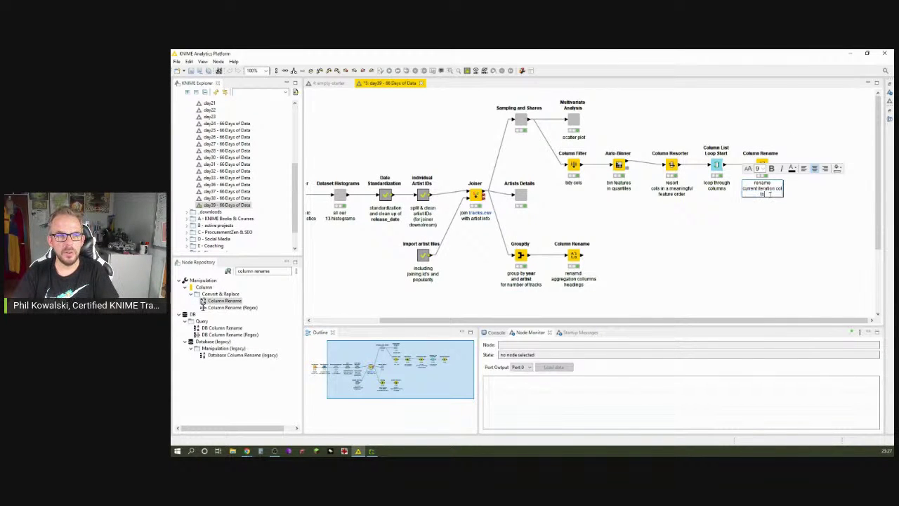
text(o a generic name)
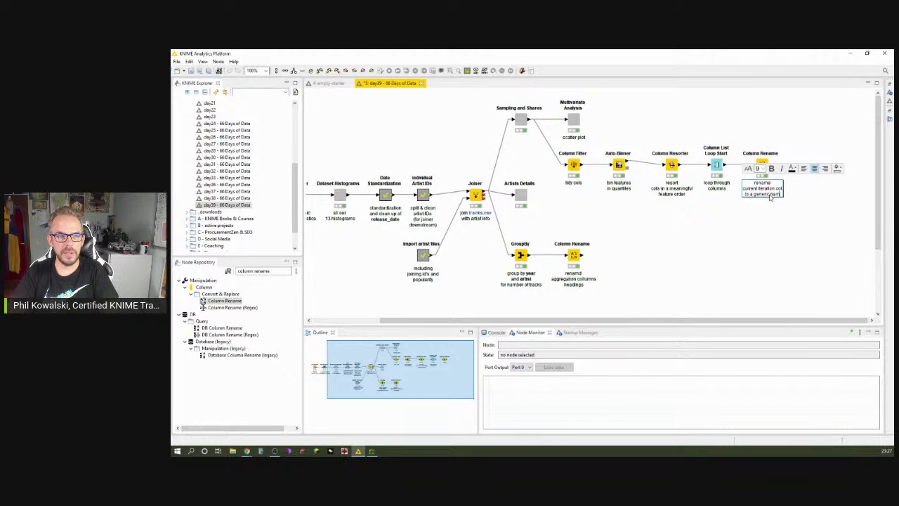
click(802, 252)
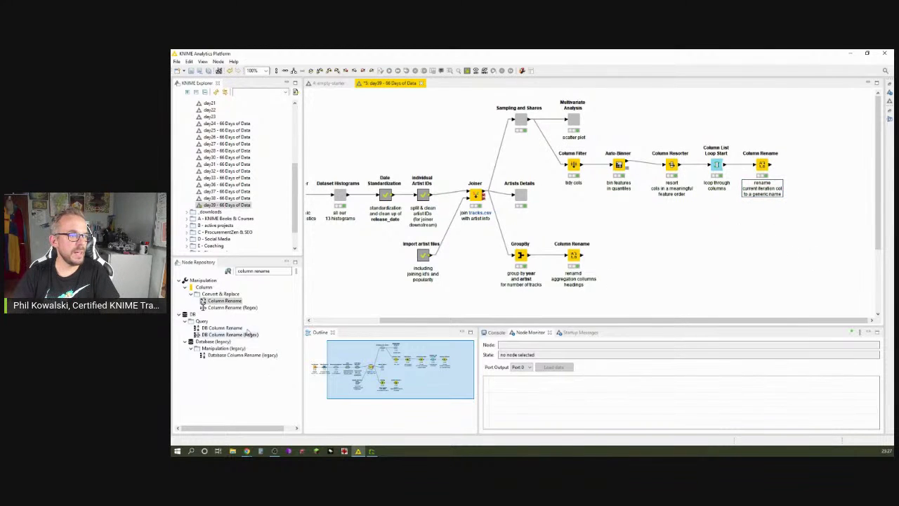
Step: Find String Manipulation by searching 'string manip' and append it after the Column Rename node
triple_click(261, 271)
text(s)
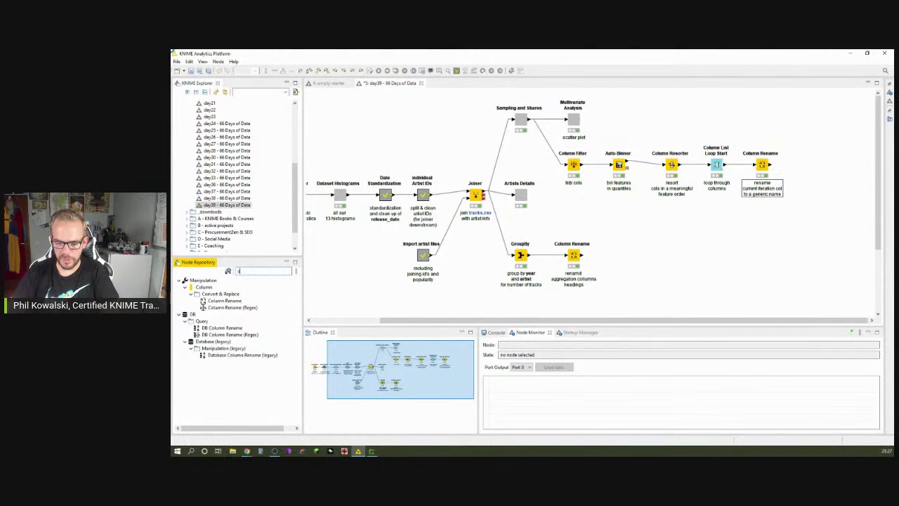
text(tring manipu)
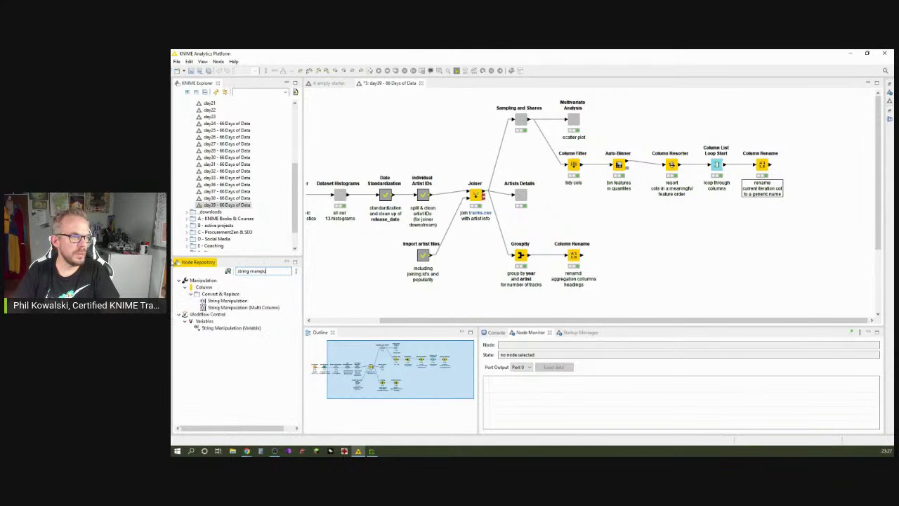
click(765, 166)
double_click(226, 301)
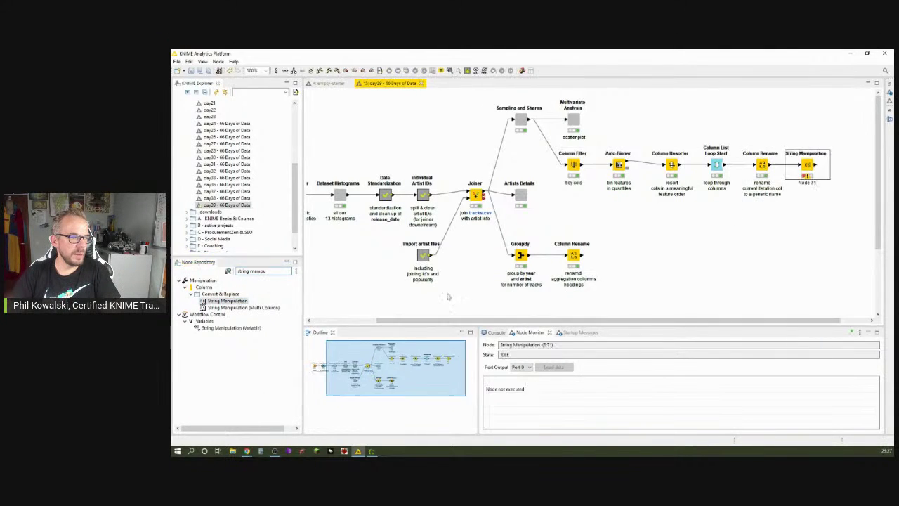
Step: Build the expression substr($${ScurrentColumnName}$$,0,3) to take the column name's first three letters
double_click(808, 167)
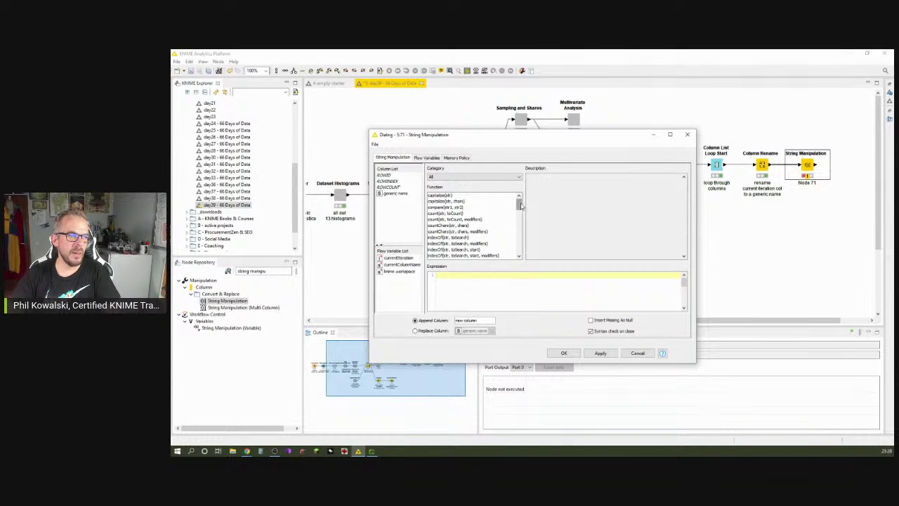
drag(521, 204, 518, 246)
scroll(518, 243, up, 2)
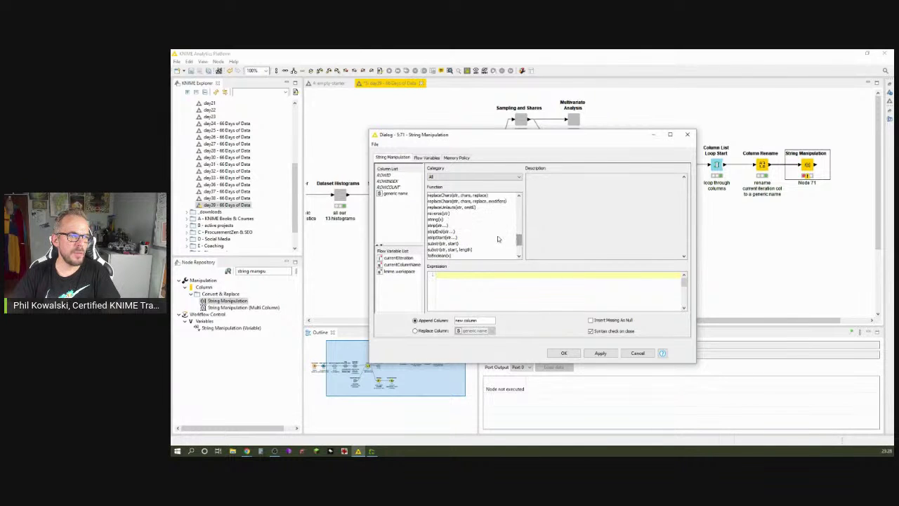
click(443, 243)
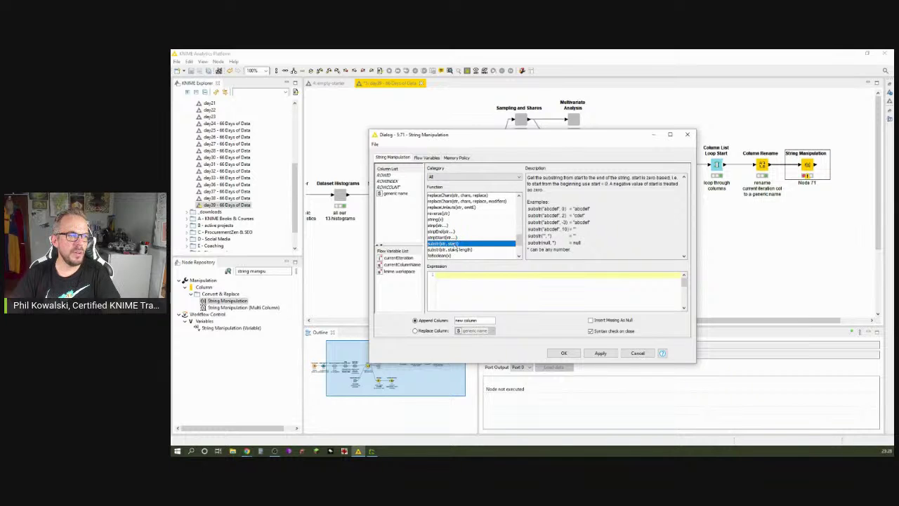
click(455, 250)
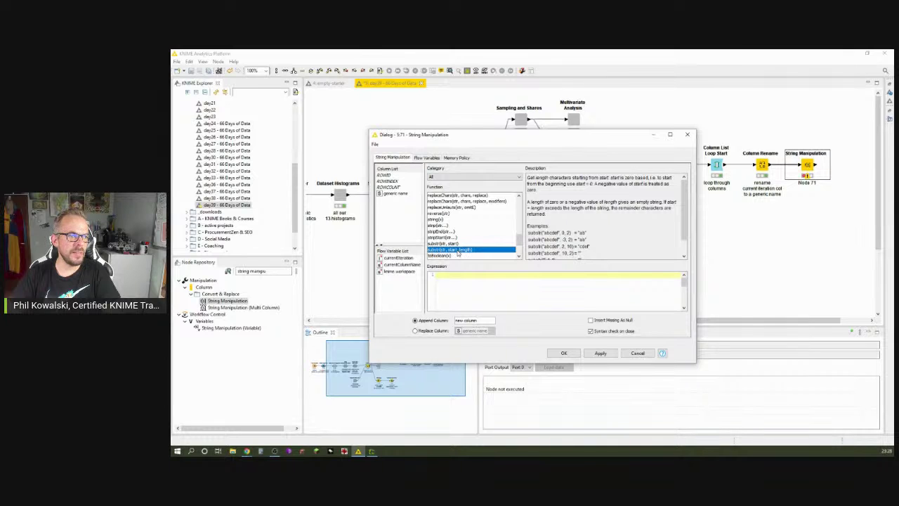
double_click(458, 252)
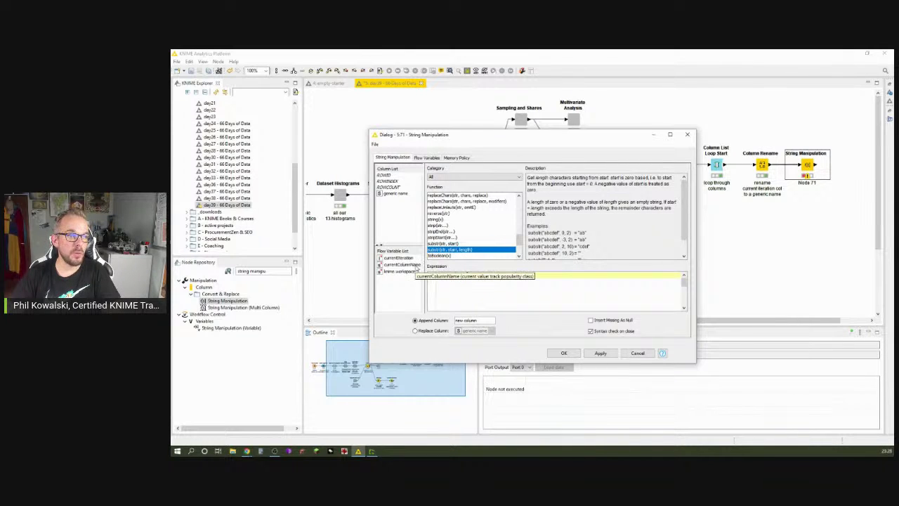
double_click(417, 266)
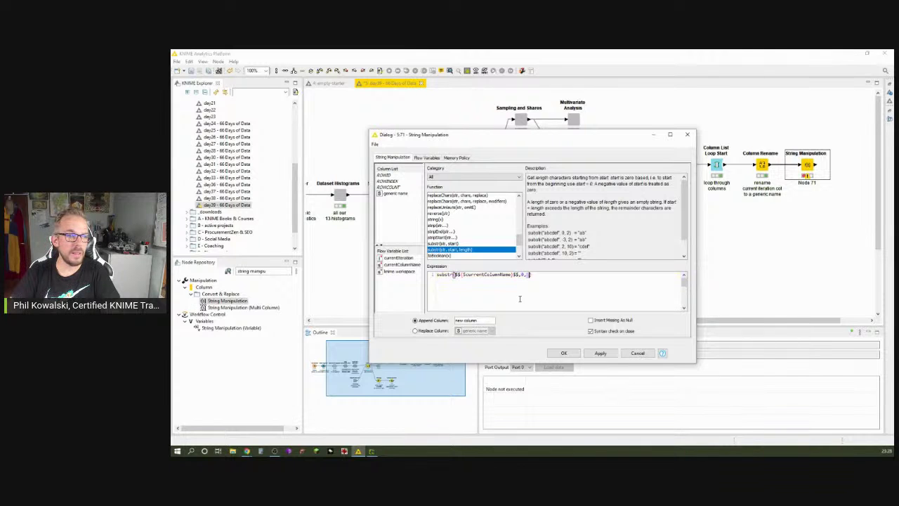
text(3)
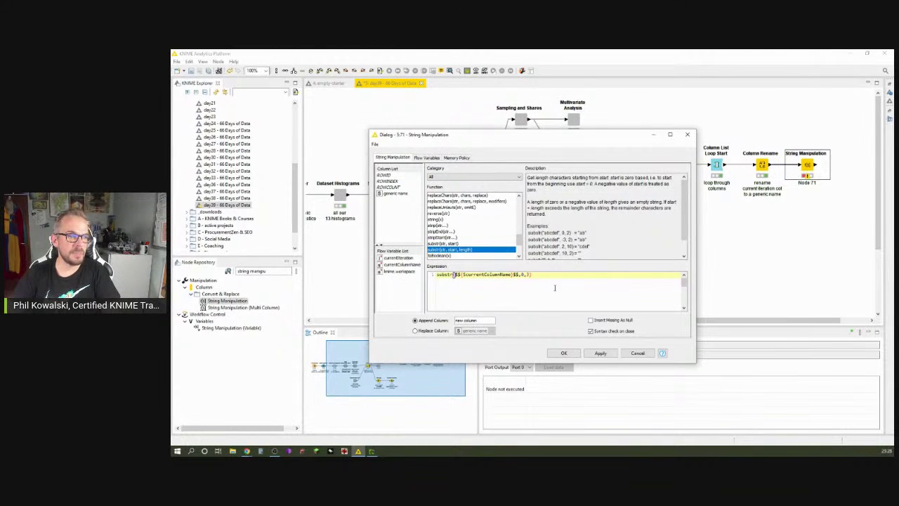
click(564, 275)
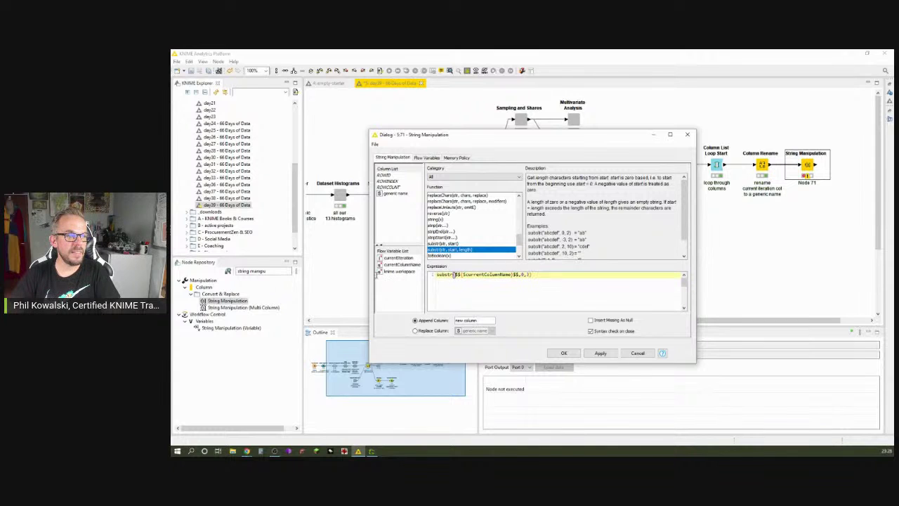
key(ctrl+a)
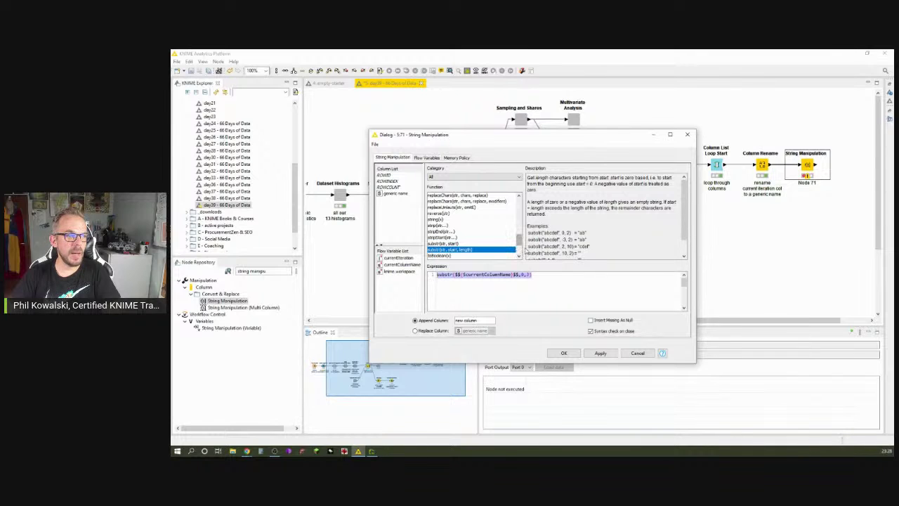
Step: Wrap the substring expression in upperCase, then wrap that in join
drag(520, 240, 521, 255)
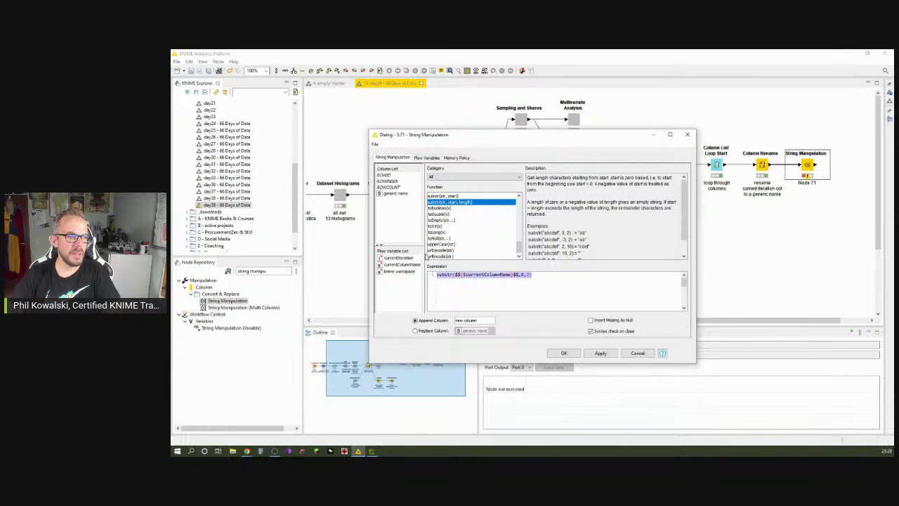
double_click(438, 244)
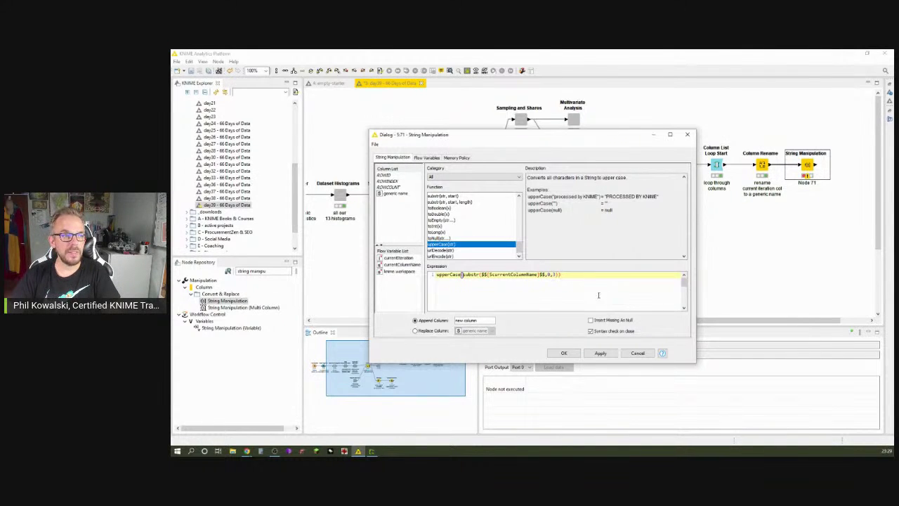
drag(520, 246, 522, 223)
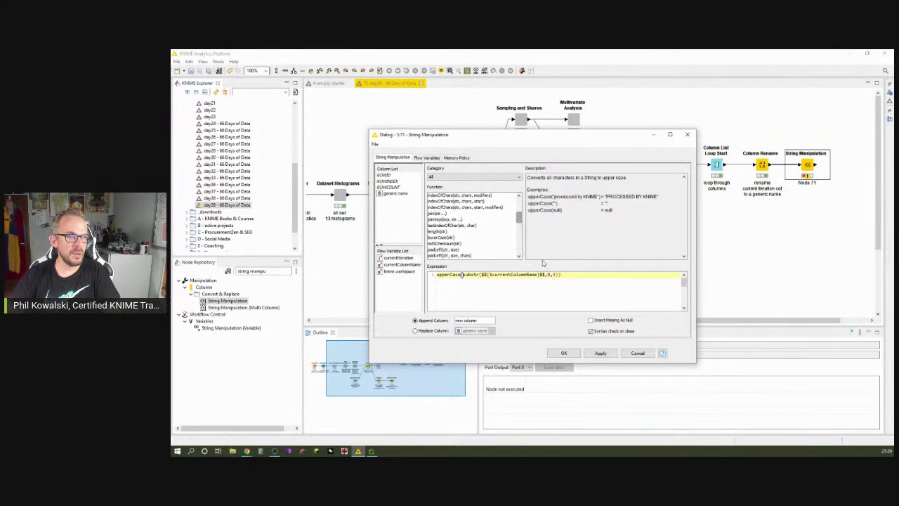
triple_click(570, 274)
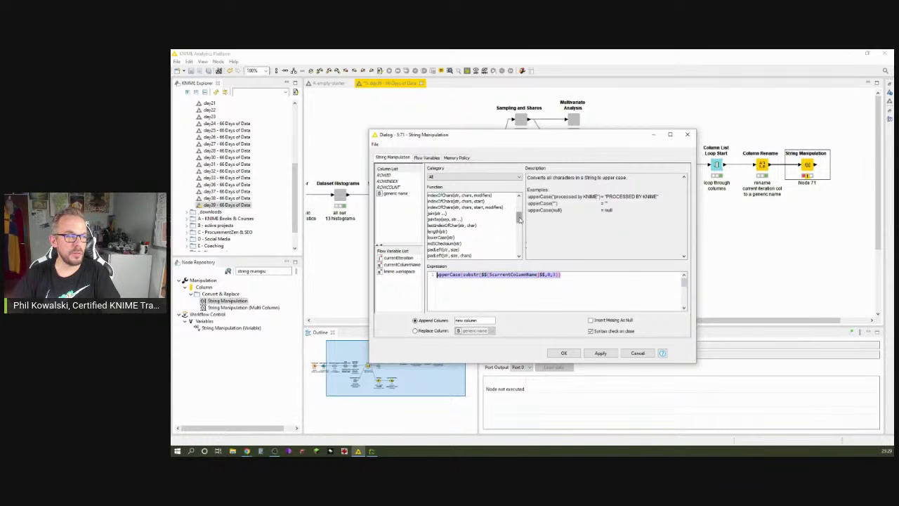
drag(519, 219, 520, 216)
double_click(444, 219)
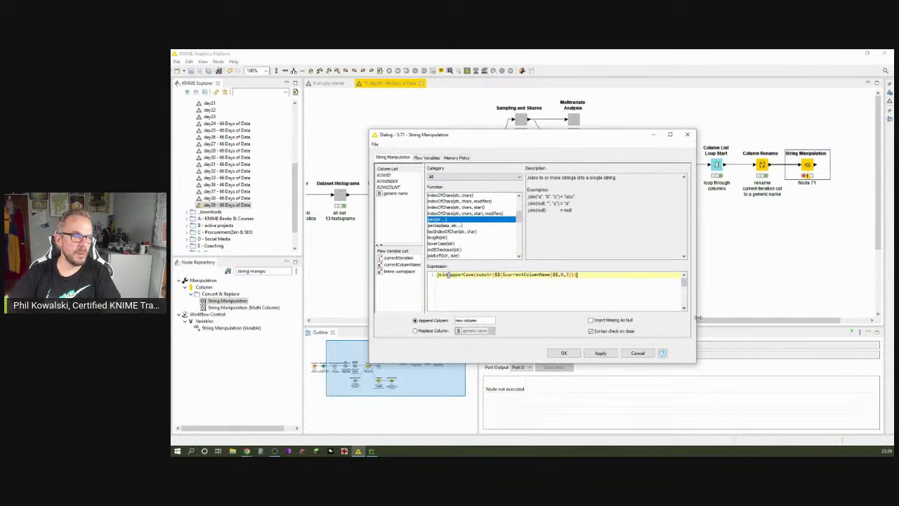
Step: Add $generic name$ as join's second argument and have the result replace that column
key(End)
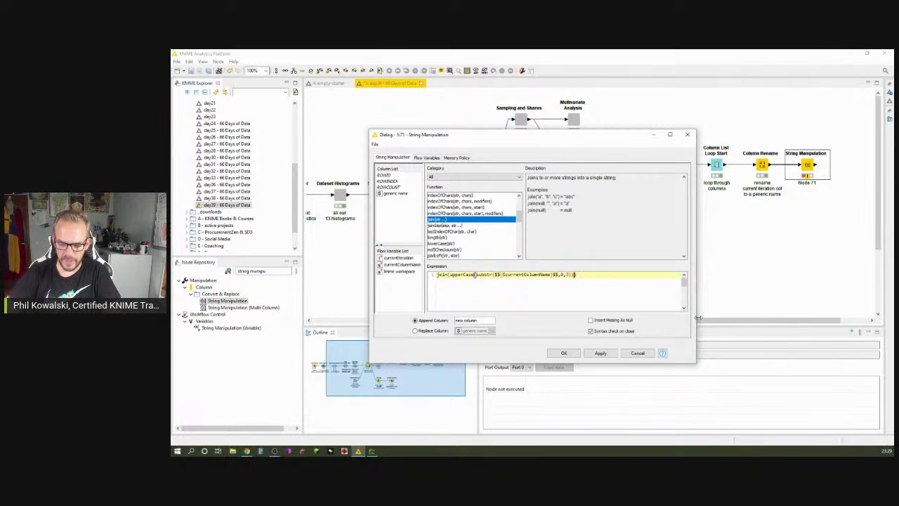
text(,)
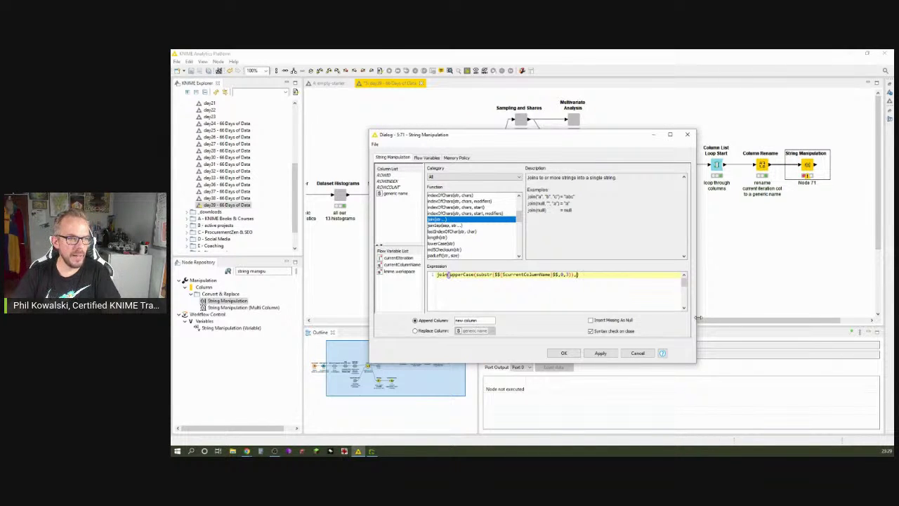
key(BackSpace)
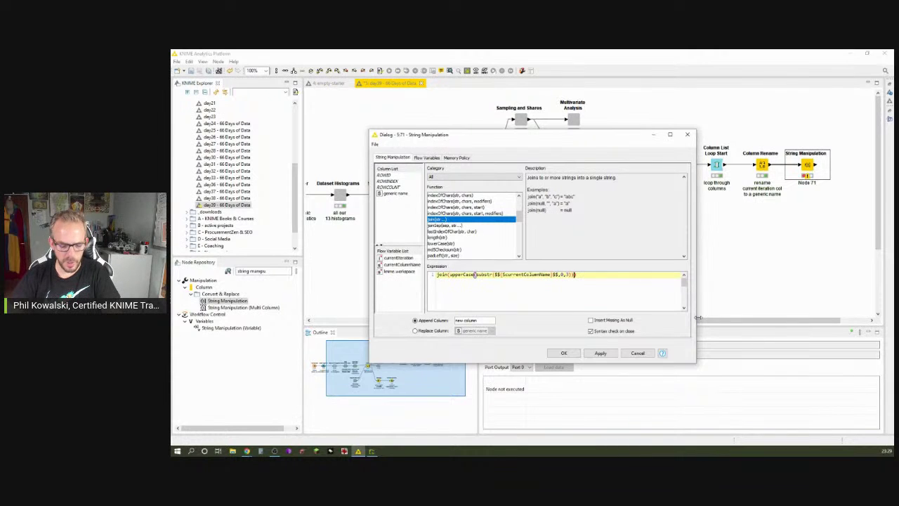
text(,)
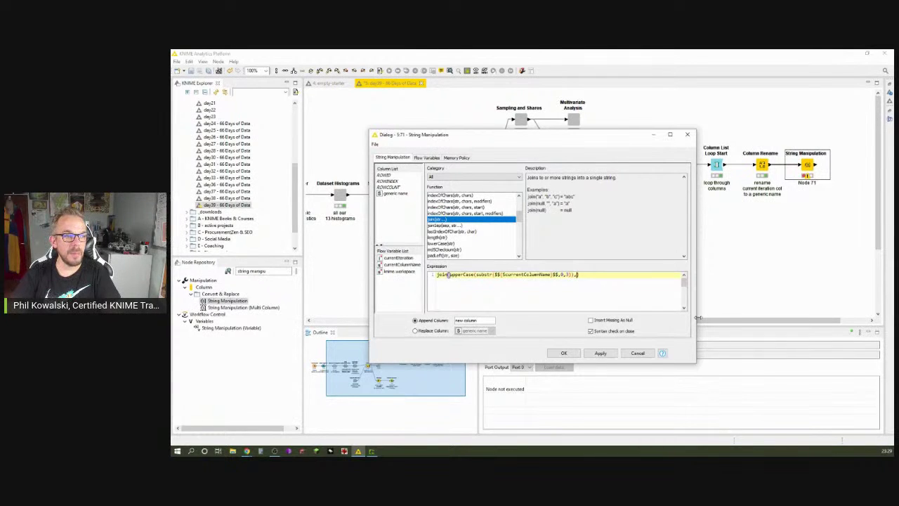
click(402, 193)
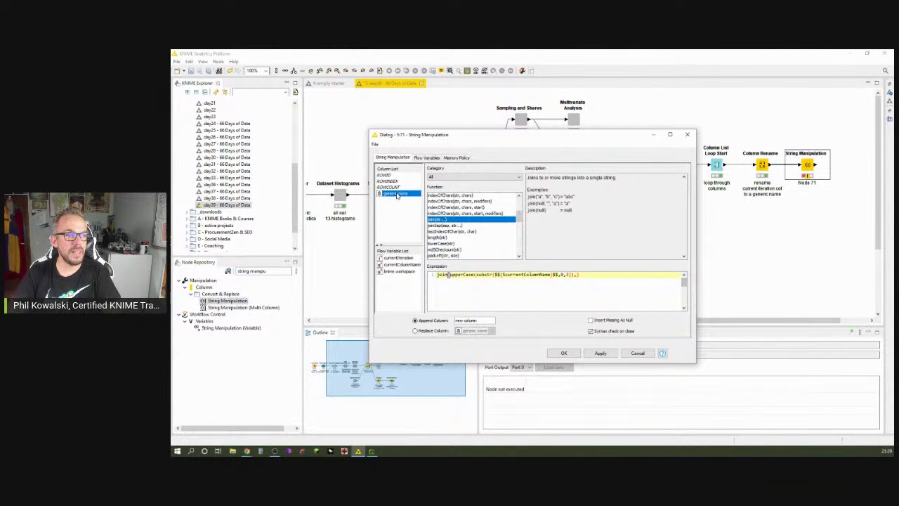
double_click(396, 196)
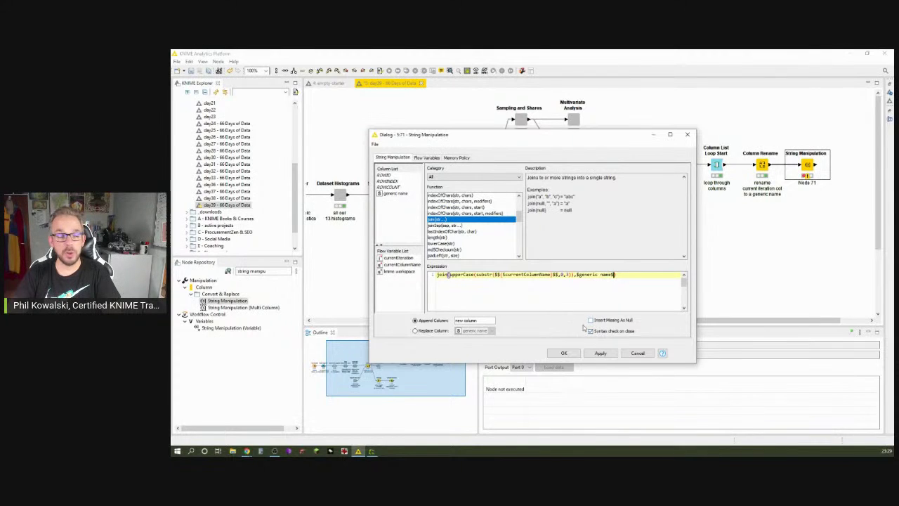
click(428, 331)
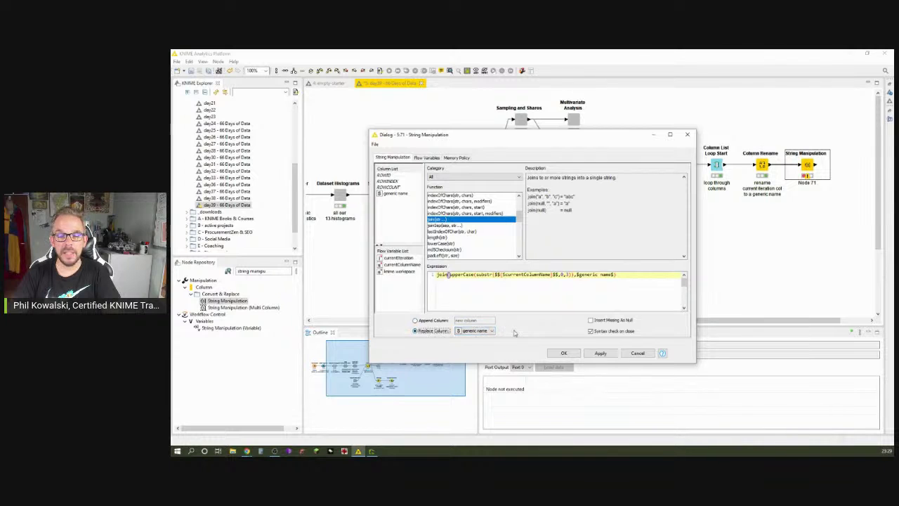
Step: Execute String Manipulation, check outputs like 'TRA1 - low', and start labelling it 'create labeled bins'
click(563, 352)
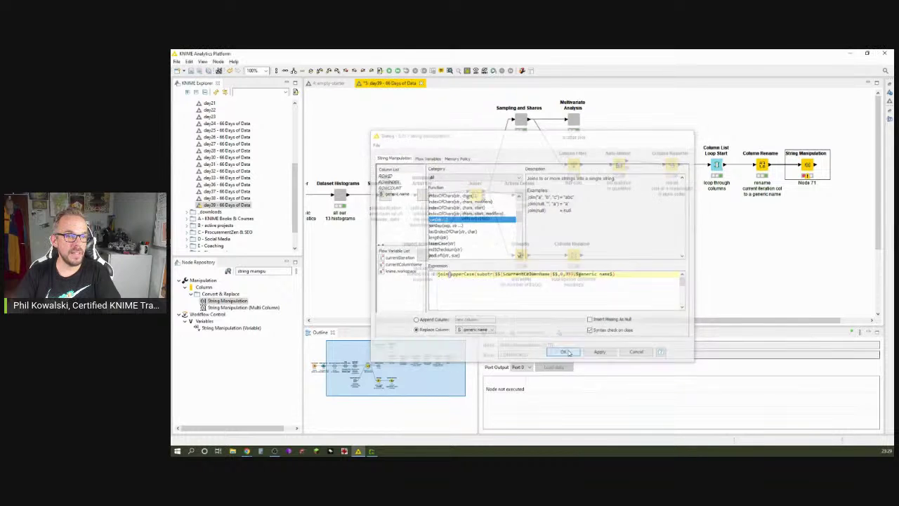
right_click(773, 166)
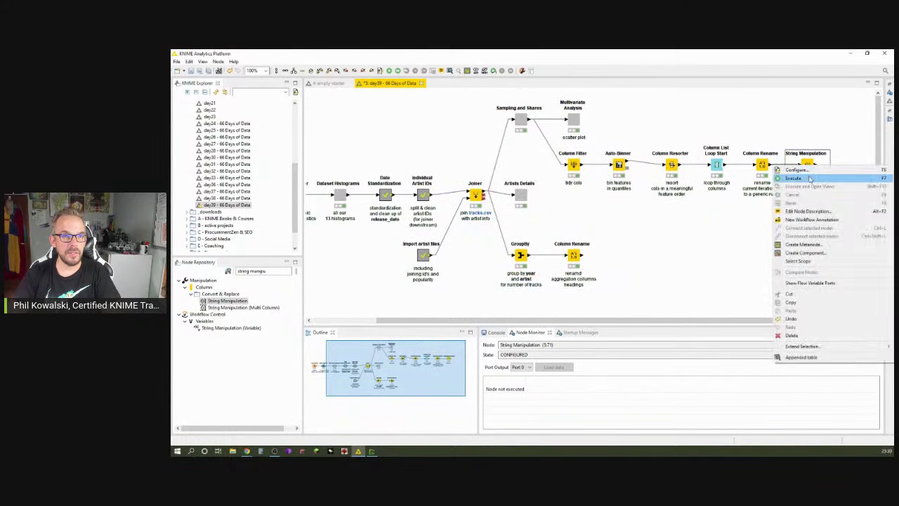
click(801, 176)
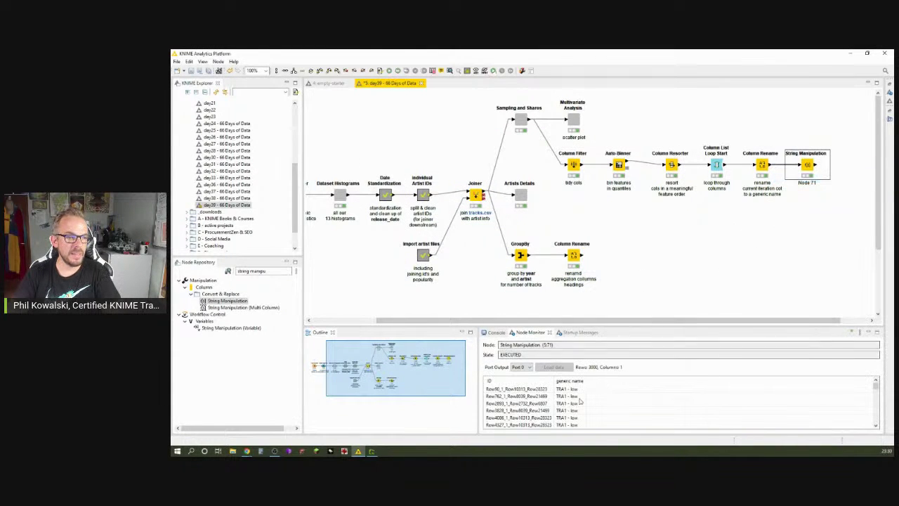
click(761, 174)
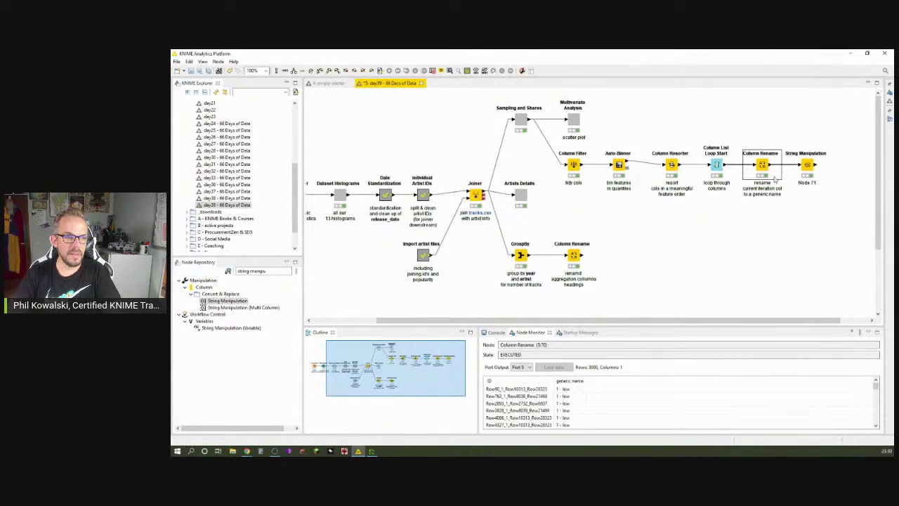
click(670, 169)
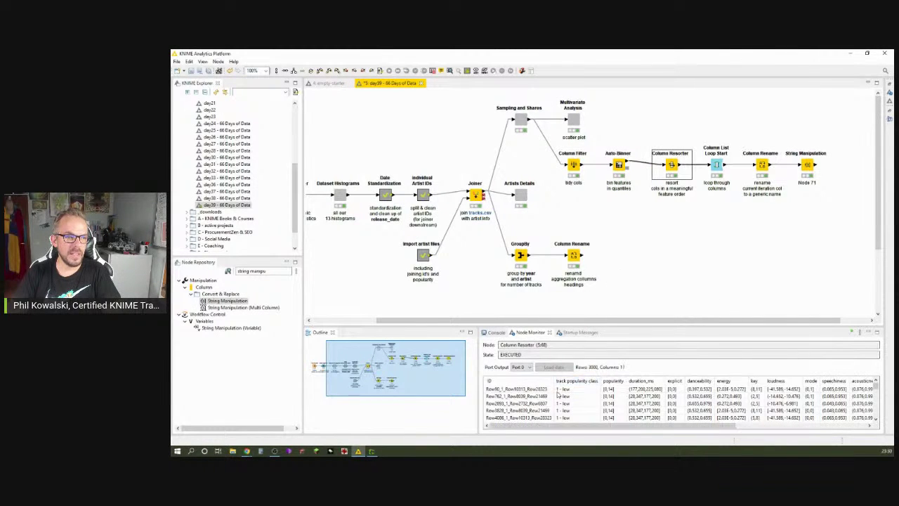
click(807, 172)
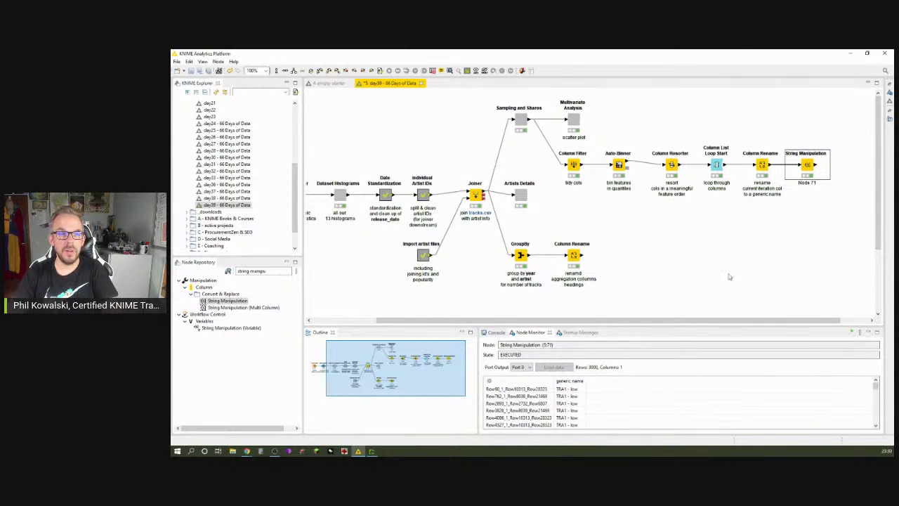
key(F2)
text(create)
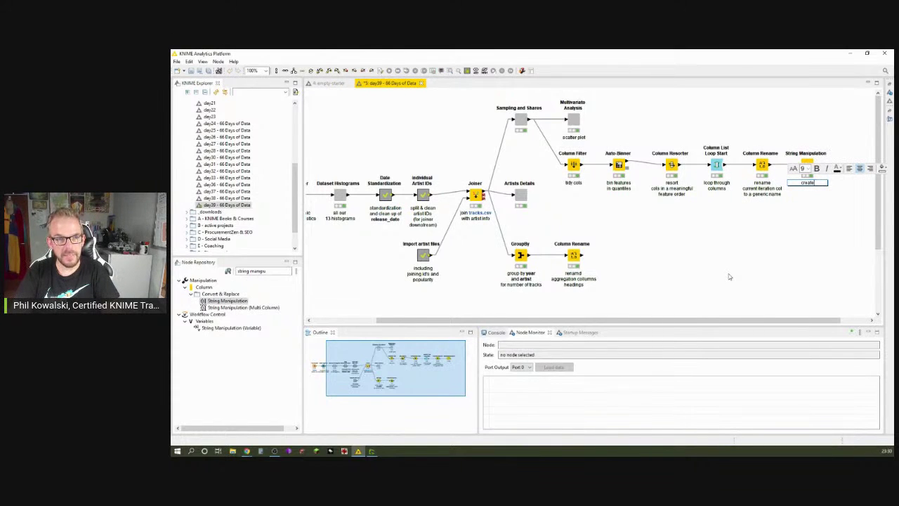
text( labels)
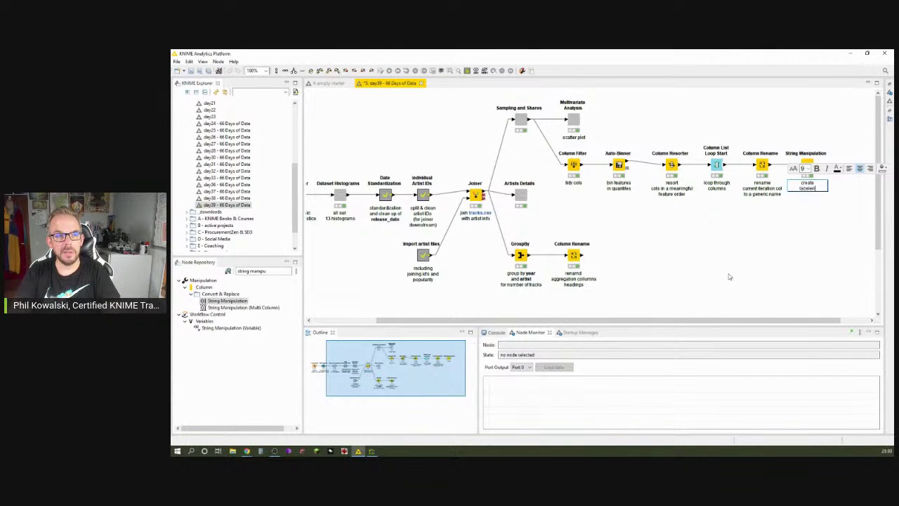
text( bins)
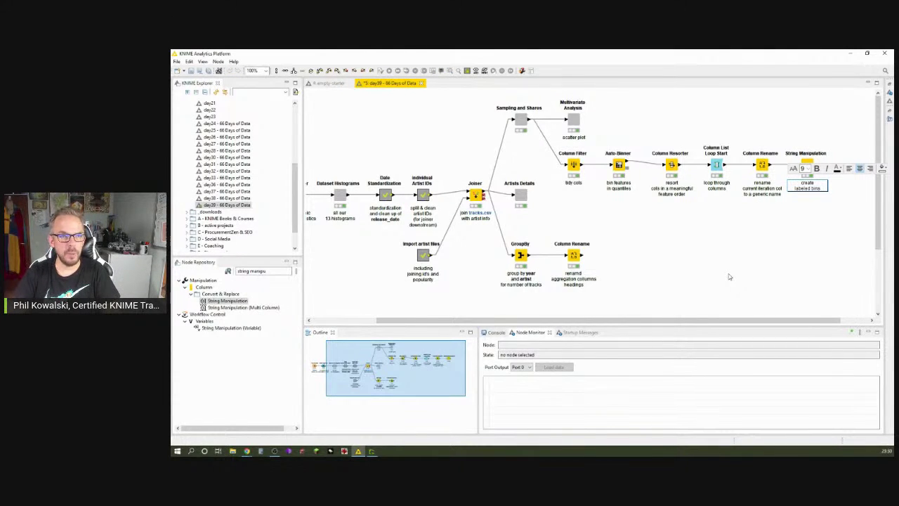
Step: Commit the 'create labeled bins' label and review the node's appended table and flow variables
click(729, 276)
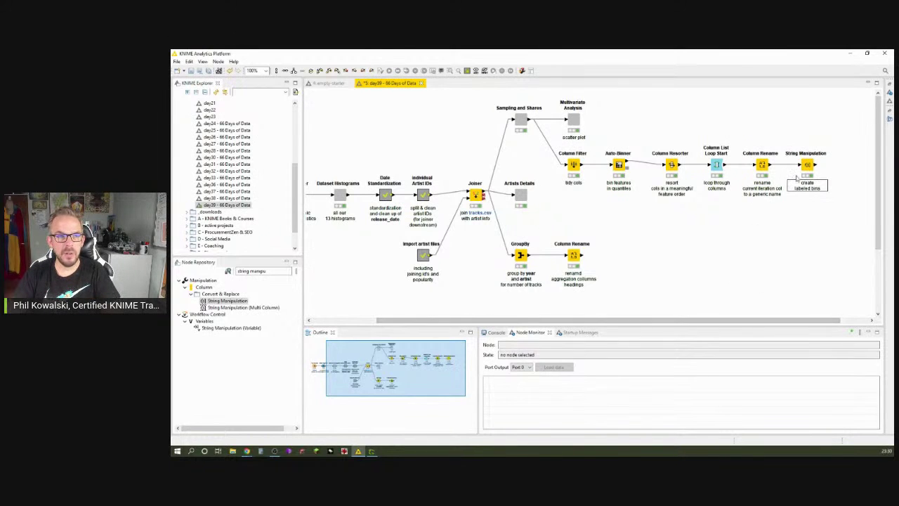
click(807, 166)
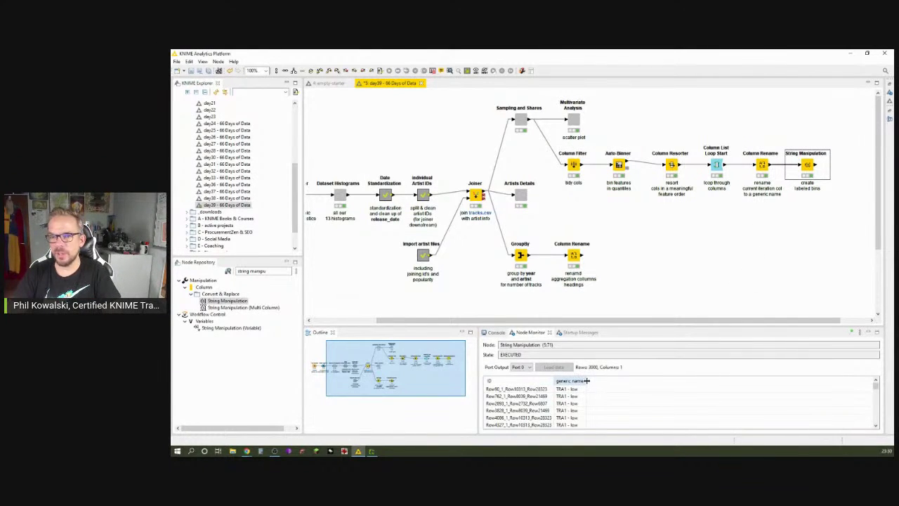
drag(644, 322, 672, 321)
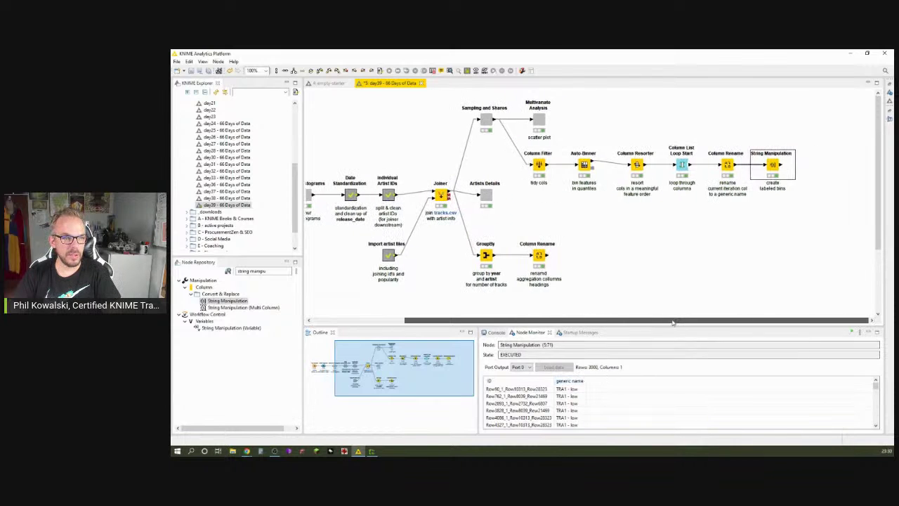
click(276, 269)
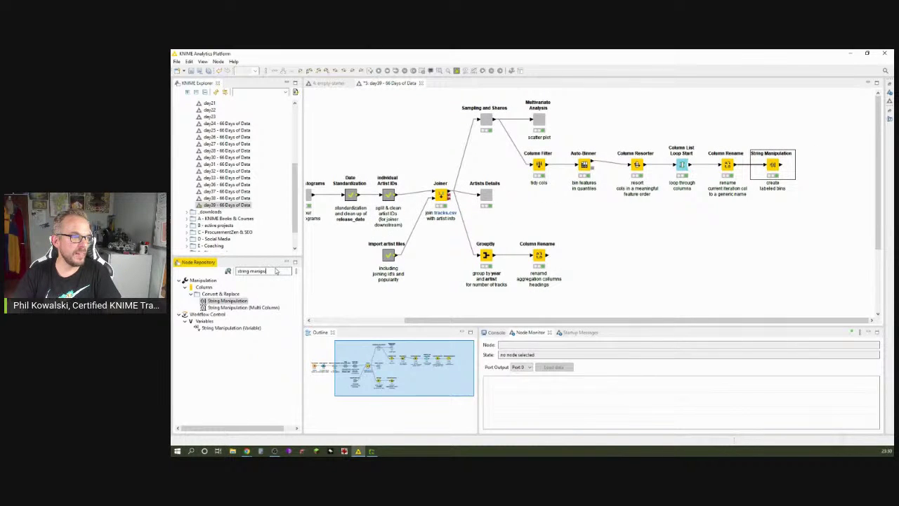
right_click(767, 165)
click(803, 356)
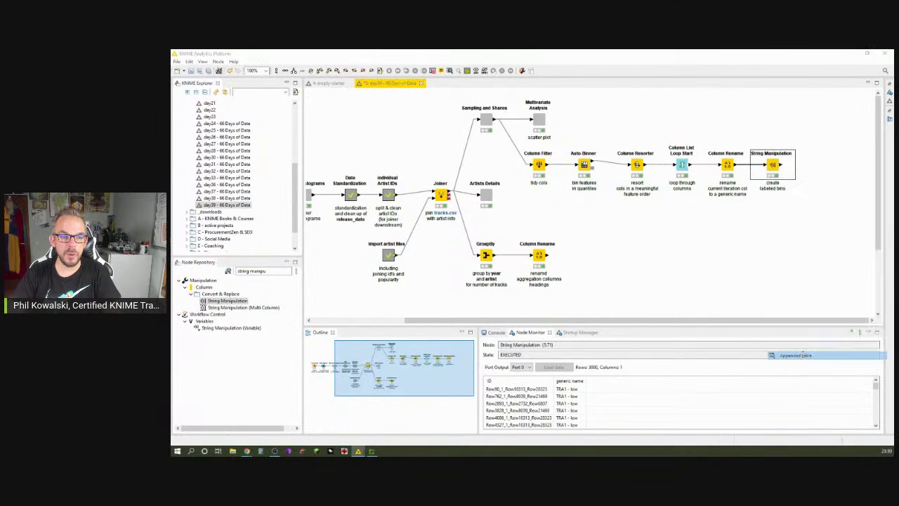
click(422, 136)
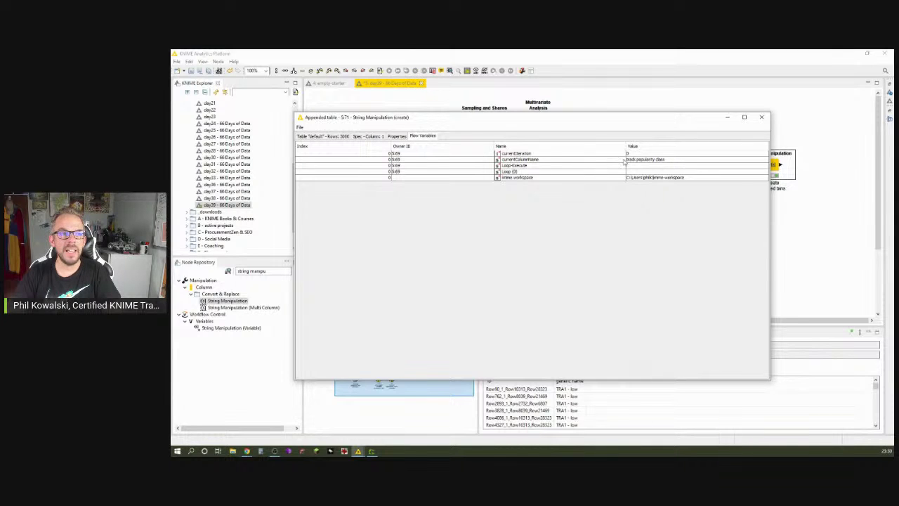
click(762, 116)
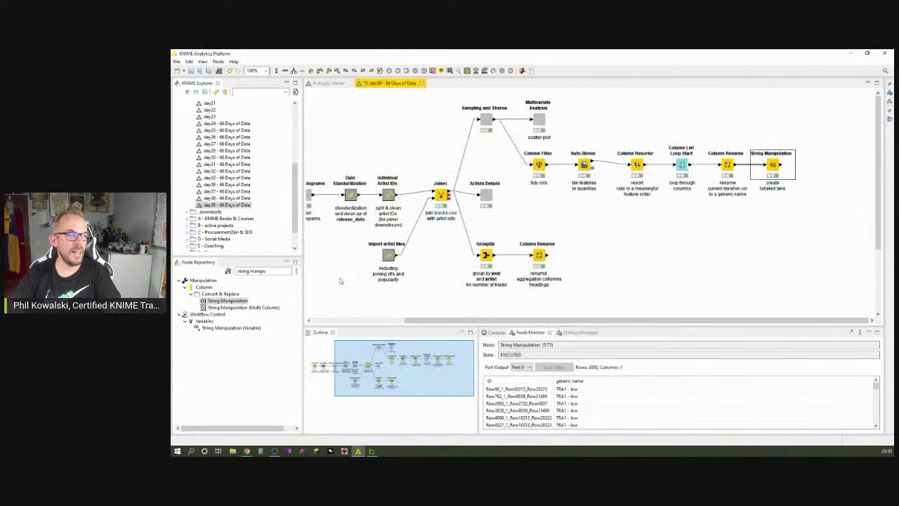
Step: Append a second Column Rename node after String Manipulation
triple_click(264, 271)
text(c)
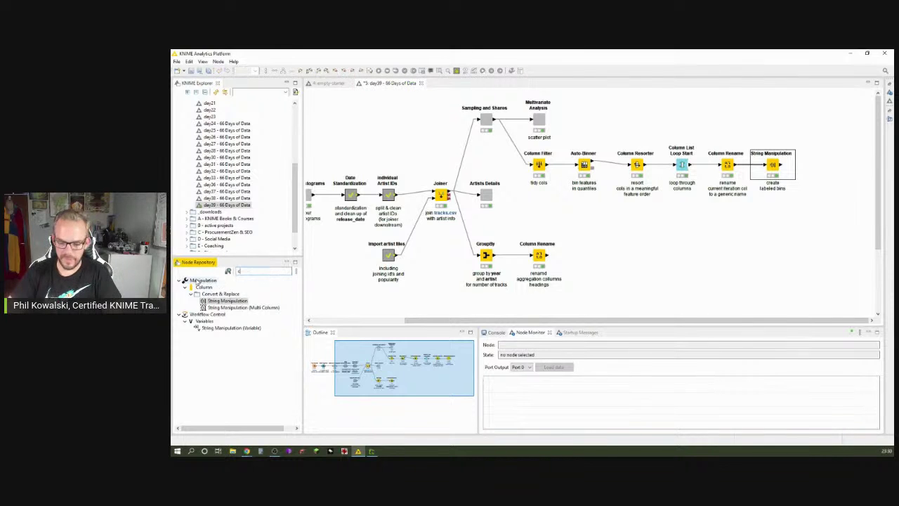
text(olu)
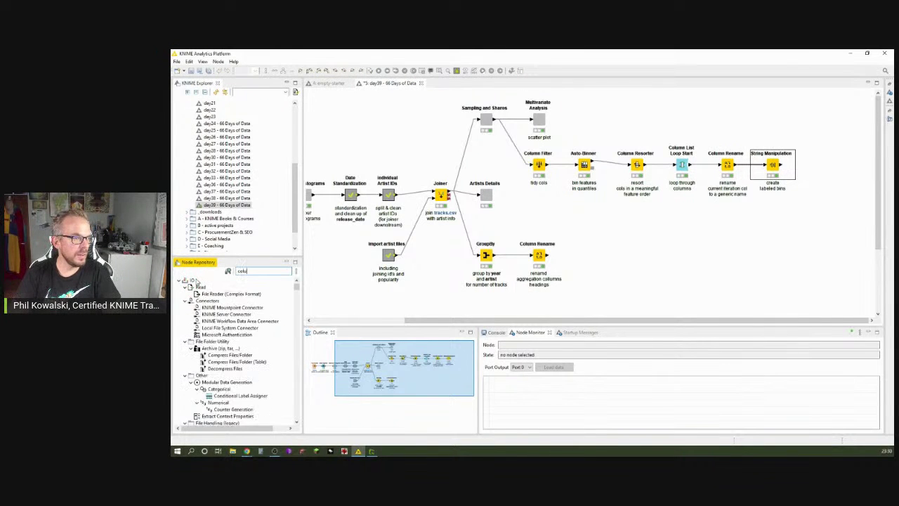
text(mn renam)
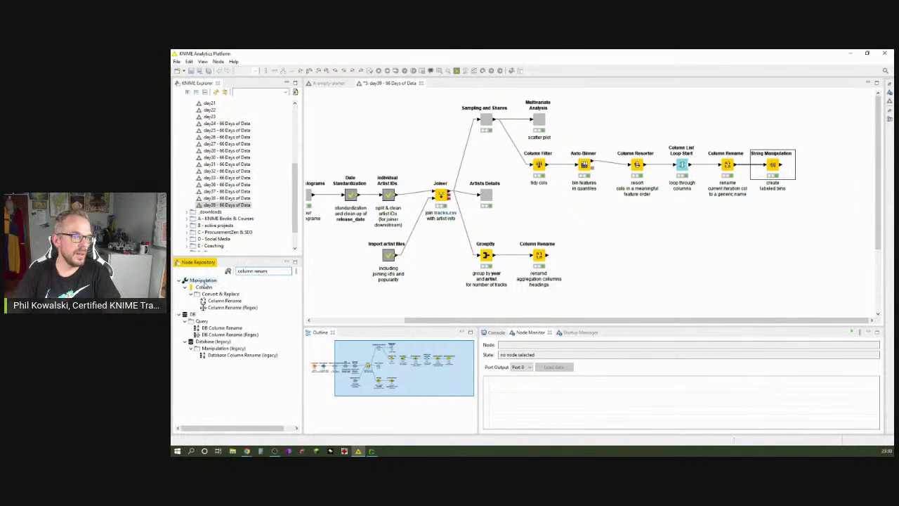
double_click(229, 301)
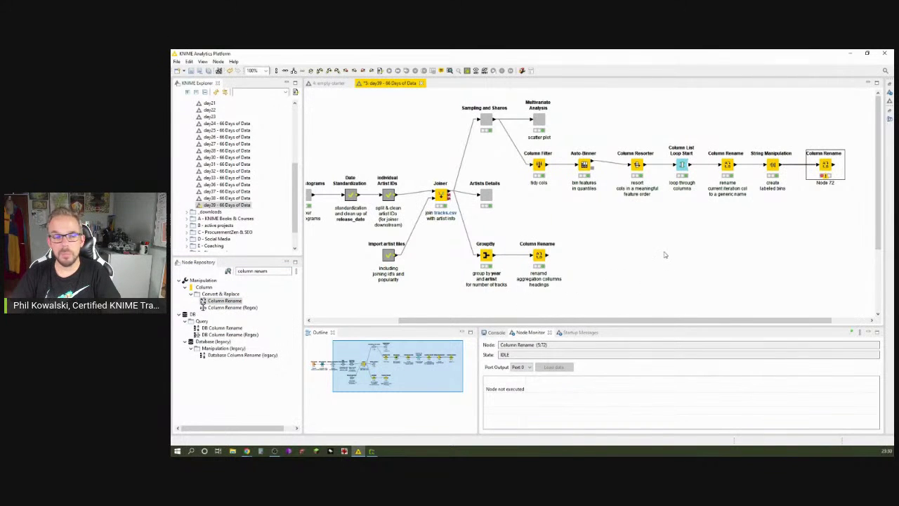
Step: Label the new node 're-write the original col name into the header'
key(F2)
text(result)
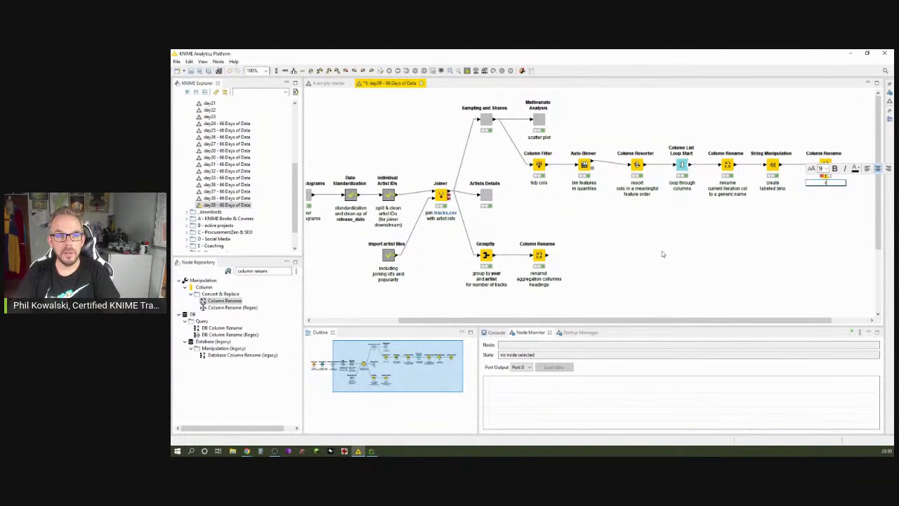
key(BackSpace)
key(BackSpace)
key(BackSpace)
key(BackSpace)
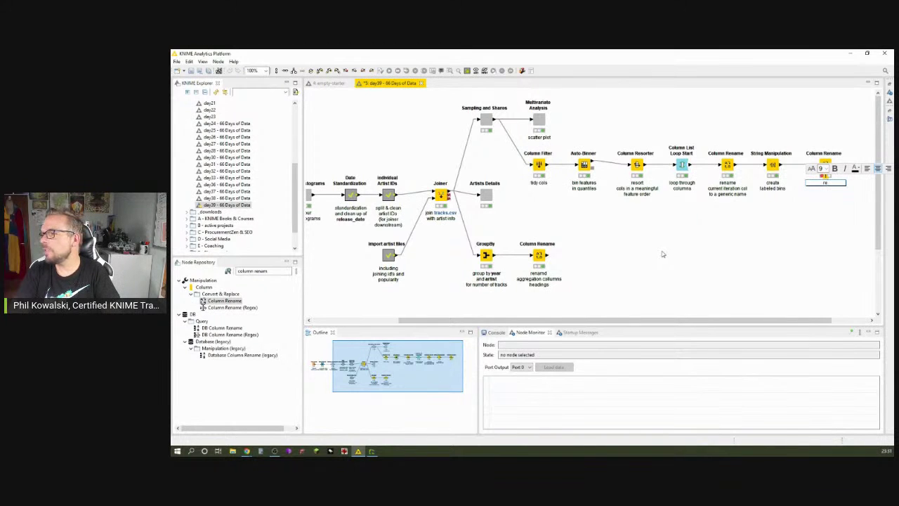
text(-wri)
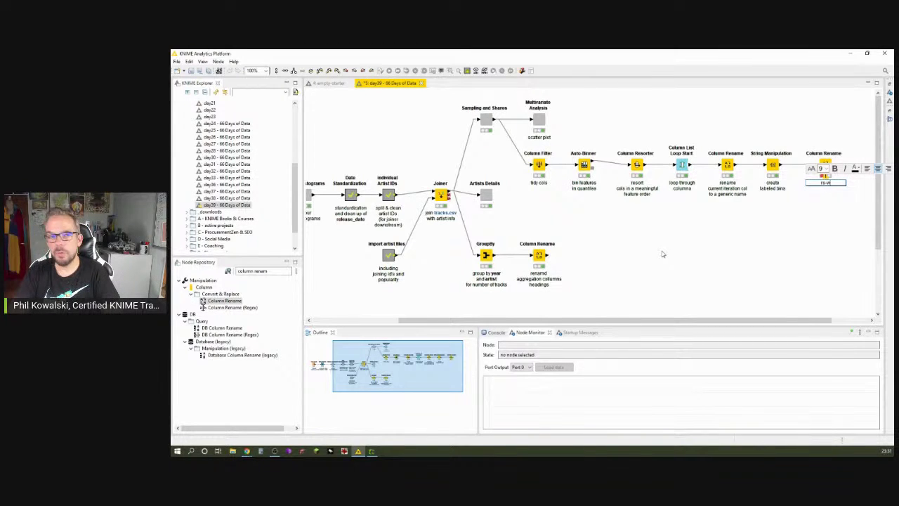
text(te)
key(Return)
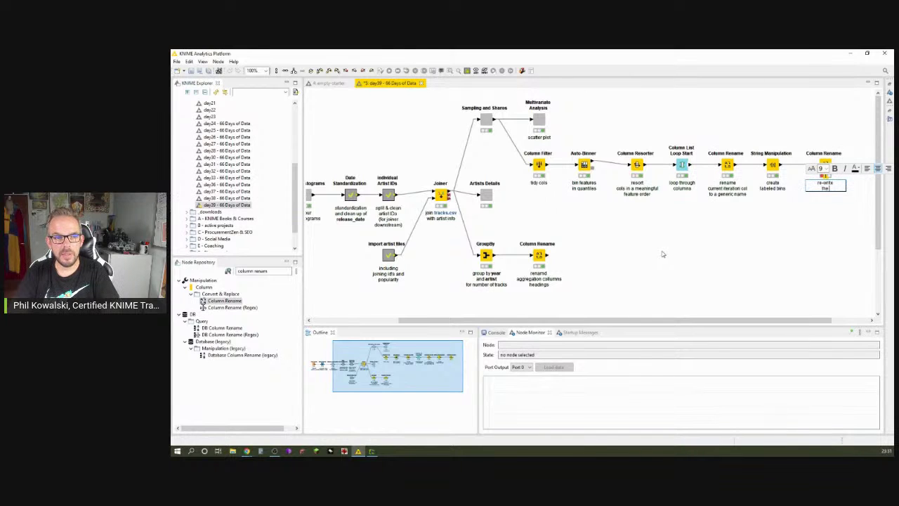
text(the original col)
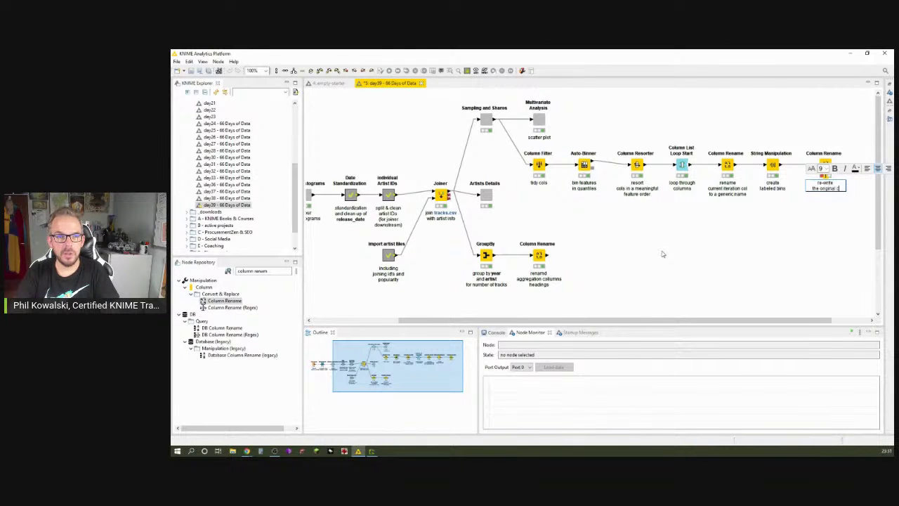
text(e into)
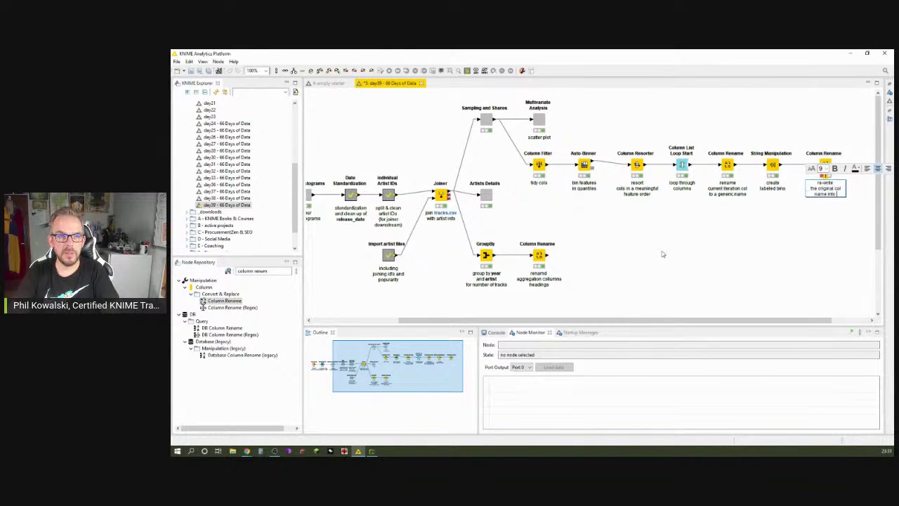
text( th)
text(e ne)
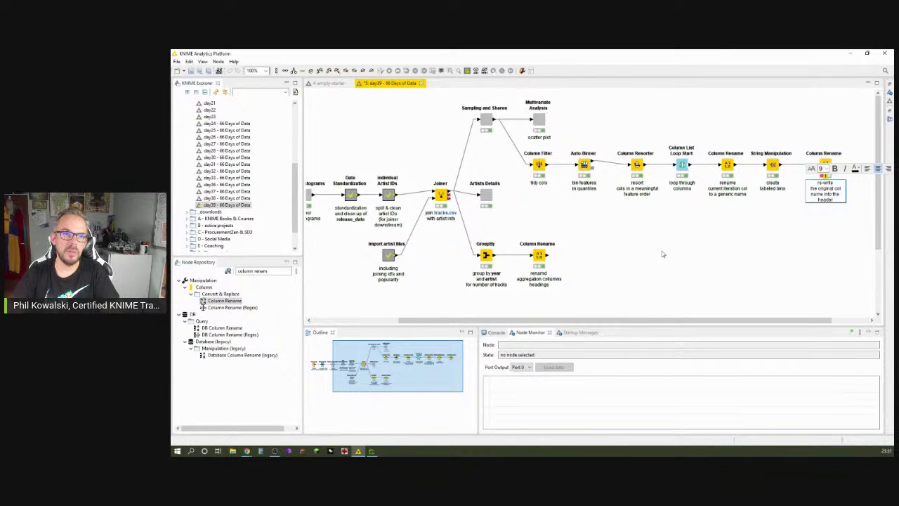
Step: Make the generic name column take its new name from the currentColumnName flow variable
click(662, 254)
double_click(826, 168)
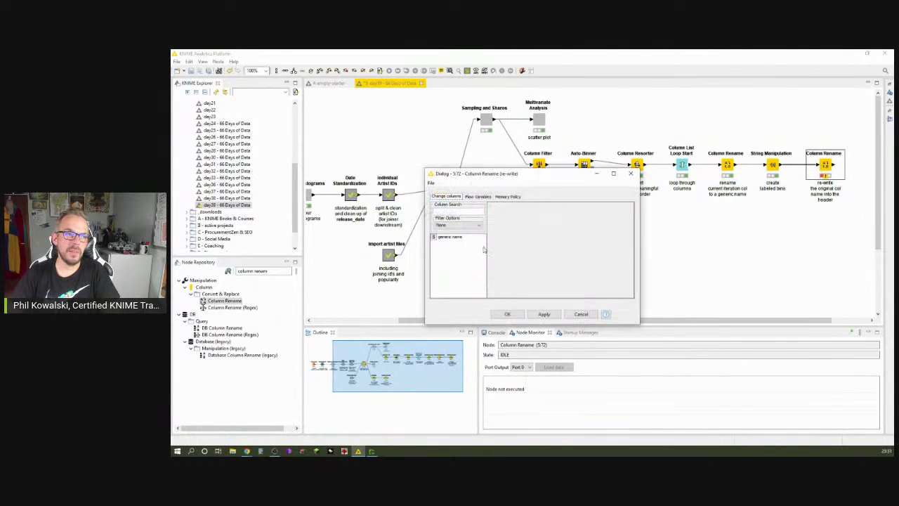
double_click(453, 238)
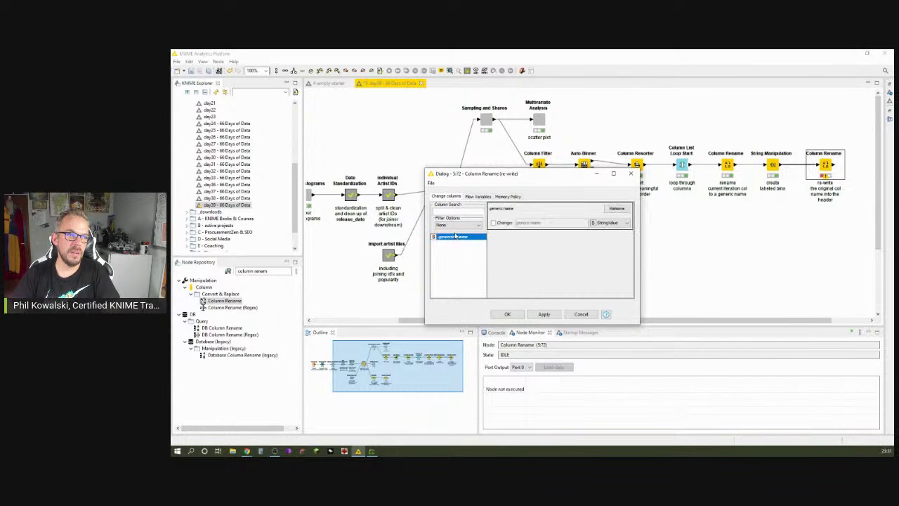
click(494, 222)
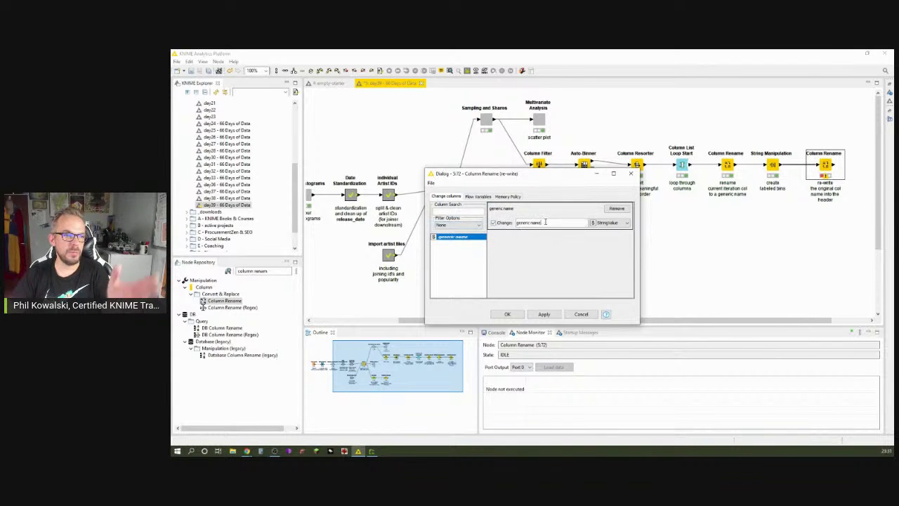
click(477, 197)
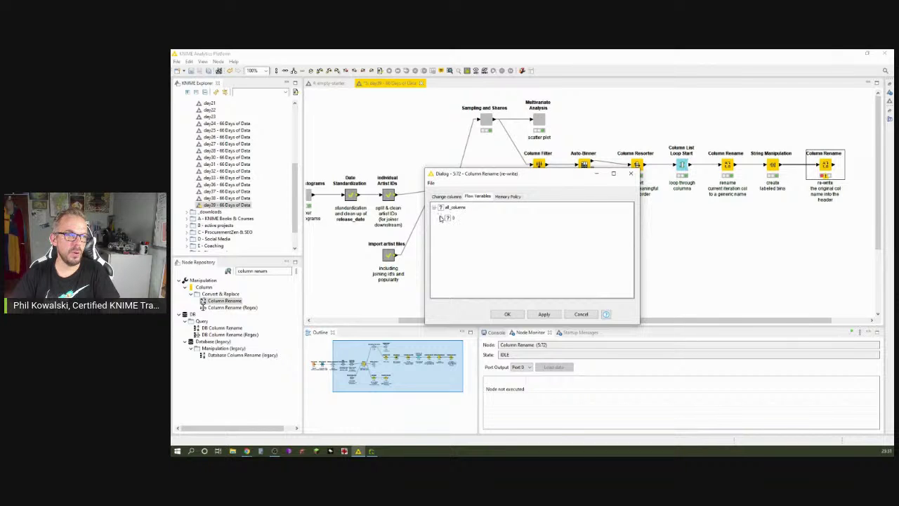
click(441, 218)
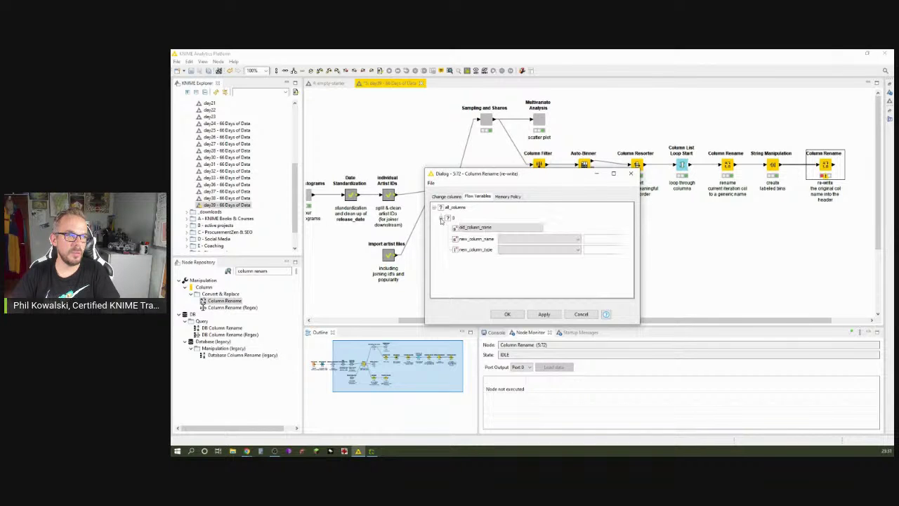
click(502, 241)
click(516, 258)
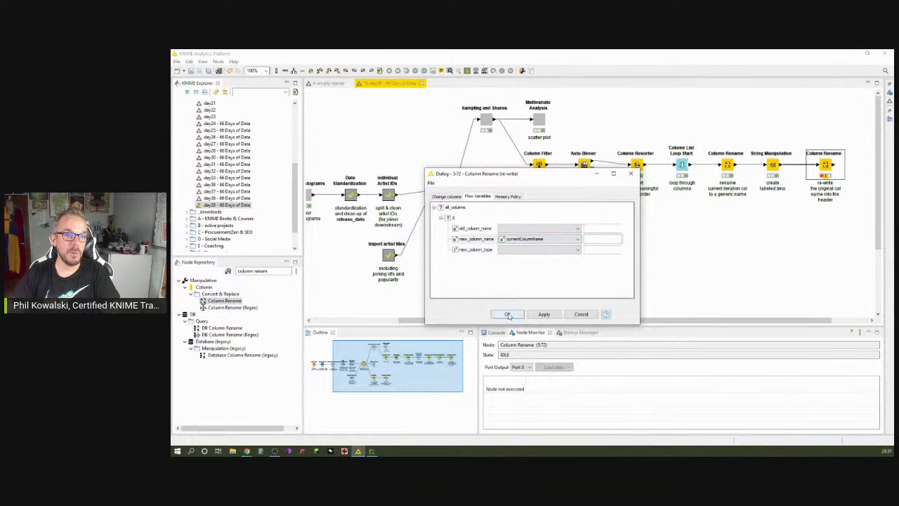
click(508, 315)
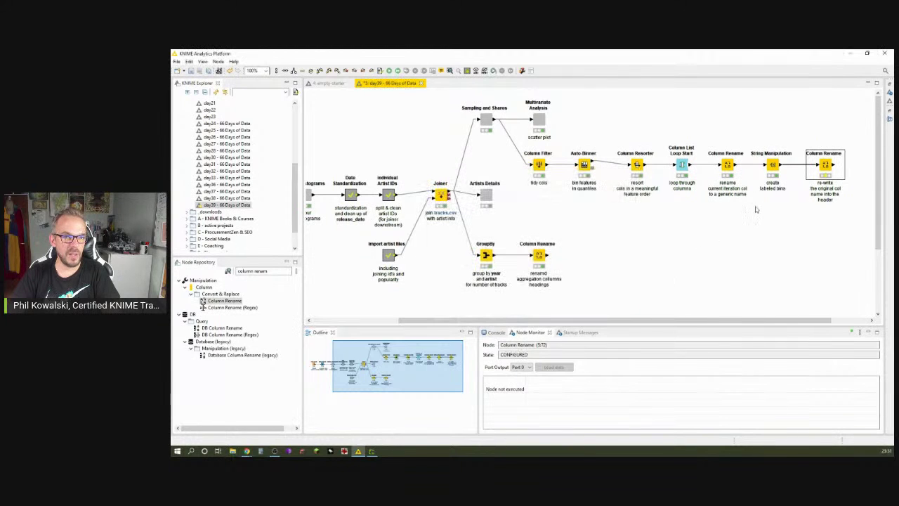
Step: Execute the Column Rename node to restore the 'track popularity class' header
right_click(825, 167)
click(797, 177)
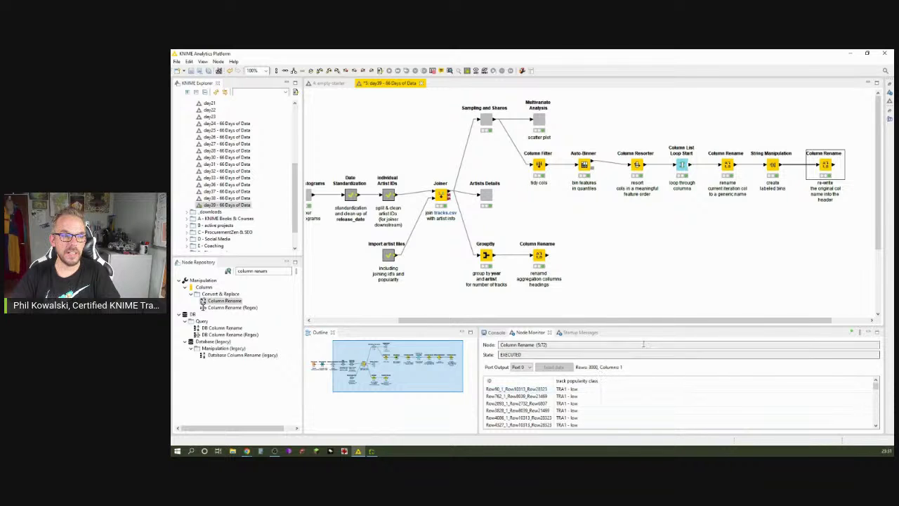
drag(671, 322, 709, 323)
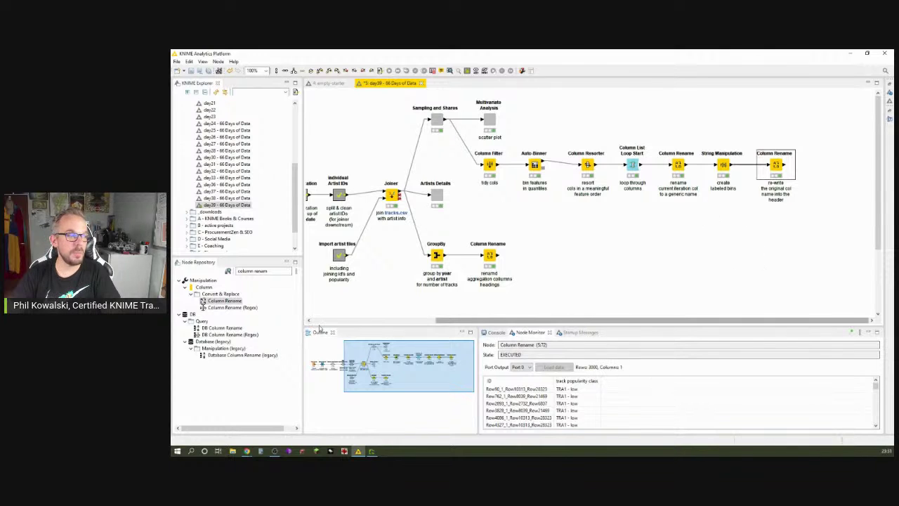
Step: Add a Loop End (Column Append) node after the second Column Rename and open its settings
triple_click(254, 270)
text(loop)
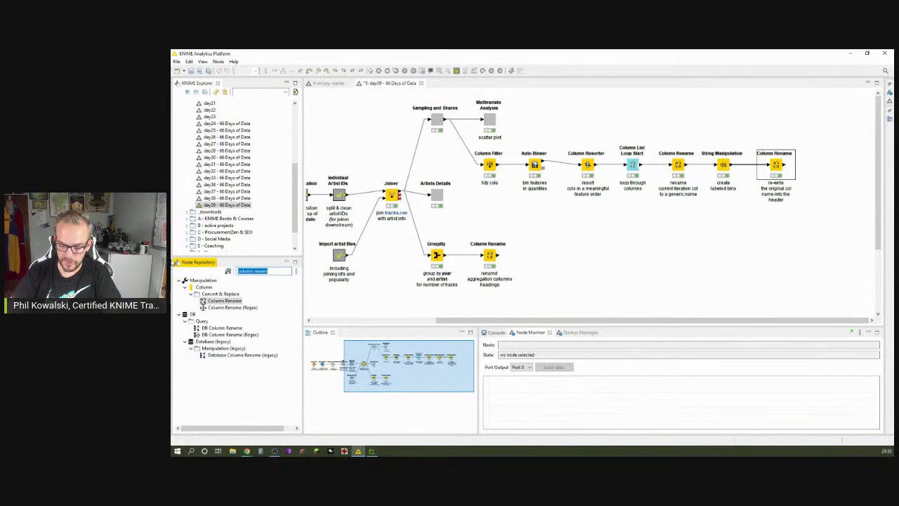
text( end)
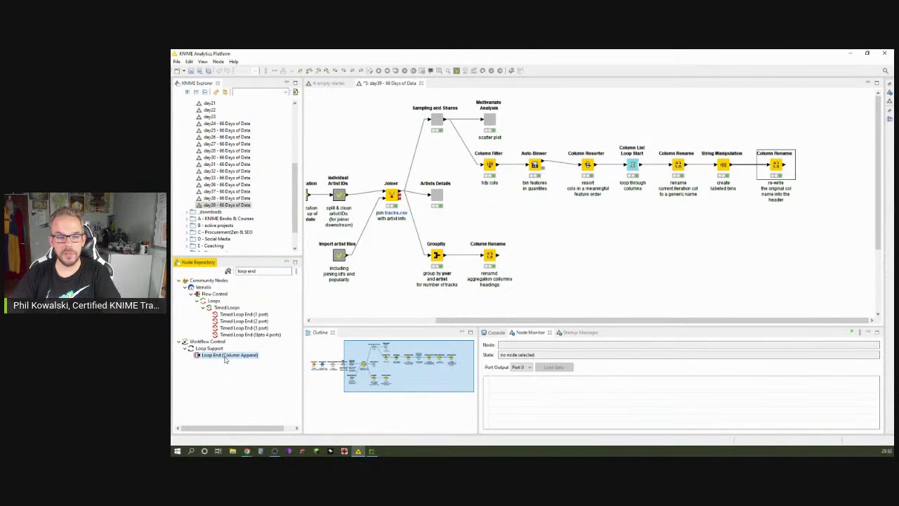
double_click(225, 354)
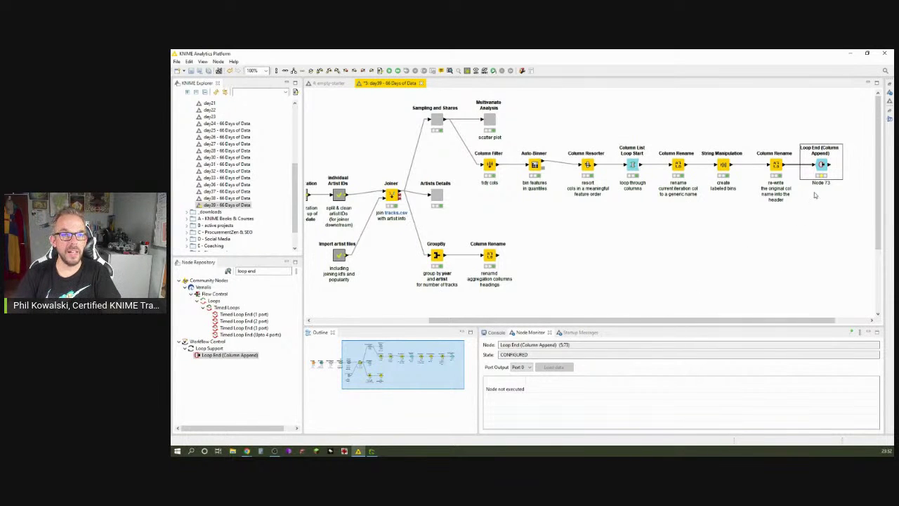
double_click(822, 166)
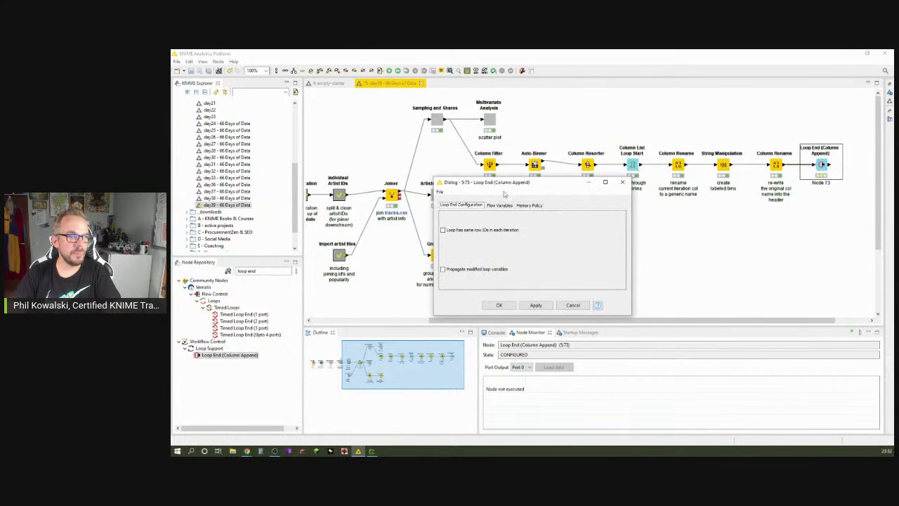
Step: Keep the default Loop End settings and label the node 'end loop and append changed col'
click(493, 307)
key(F2)
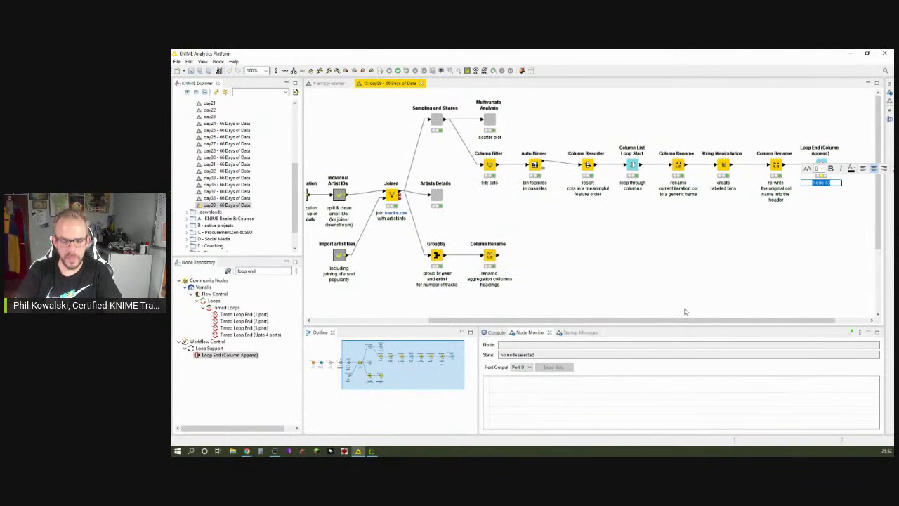
text(c)
text(nd loop)
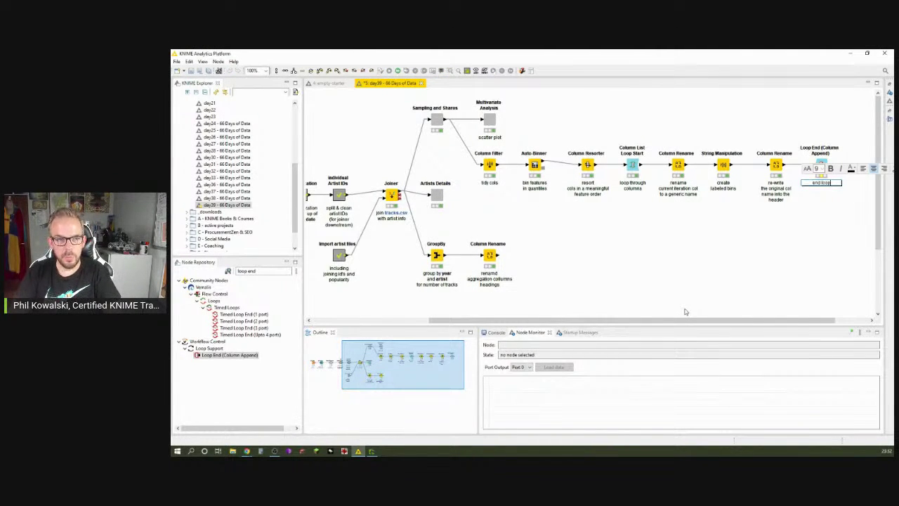
text( ard append changed col)
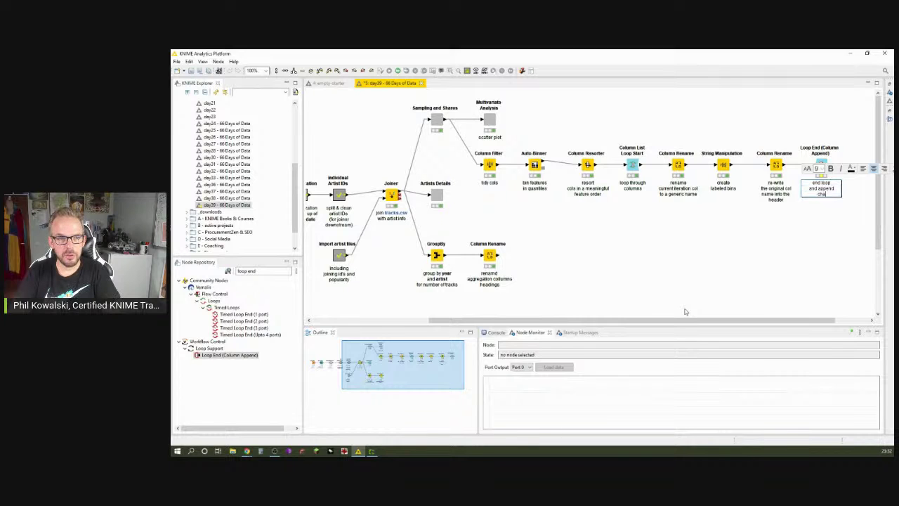
click(686, 312)
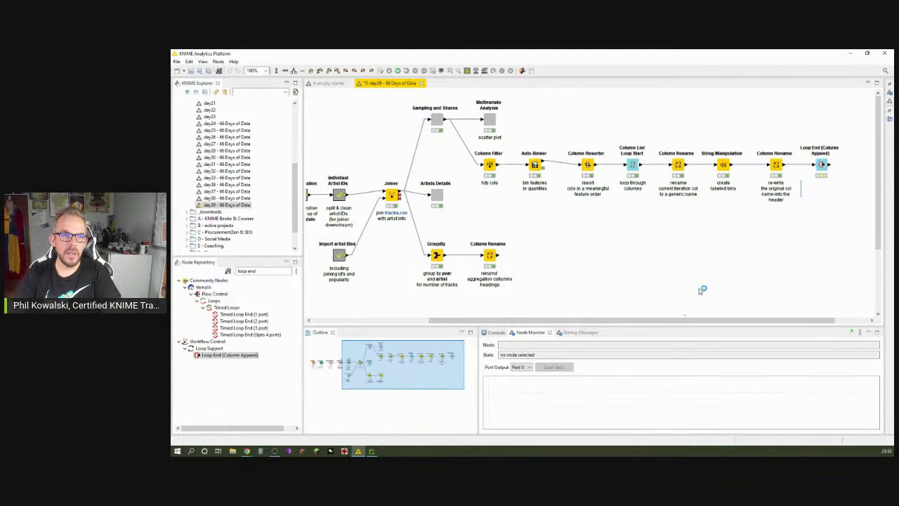
click(822, 166)
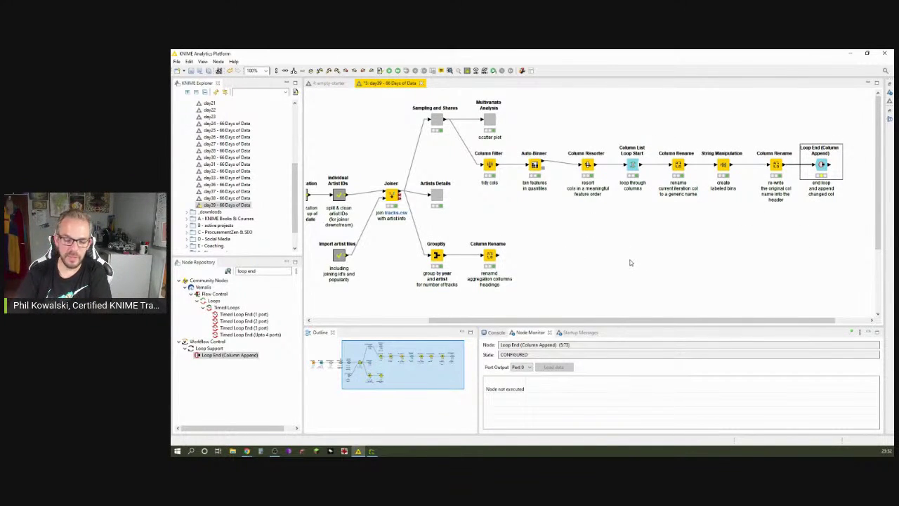
Step: Run Loop End (Column Append) to produce 3000 rows and 17 prefixed columns
key(F7)
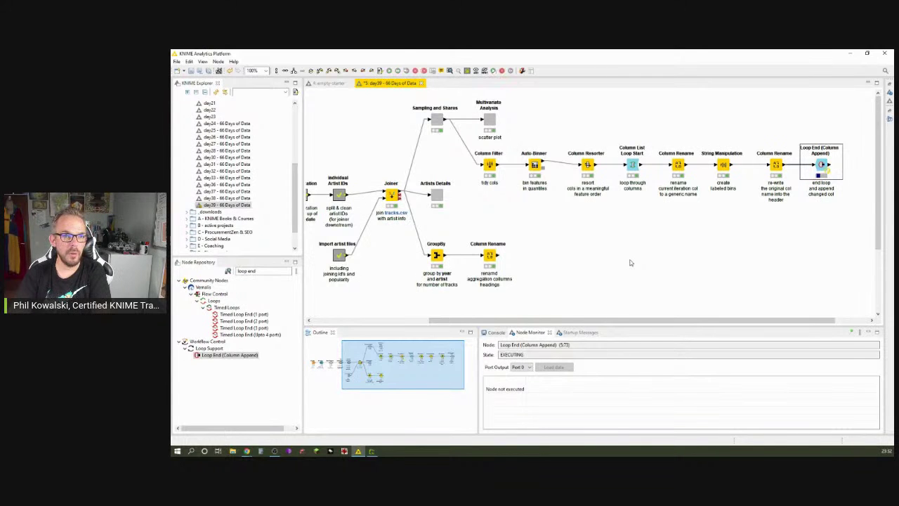